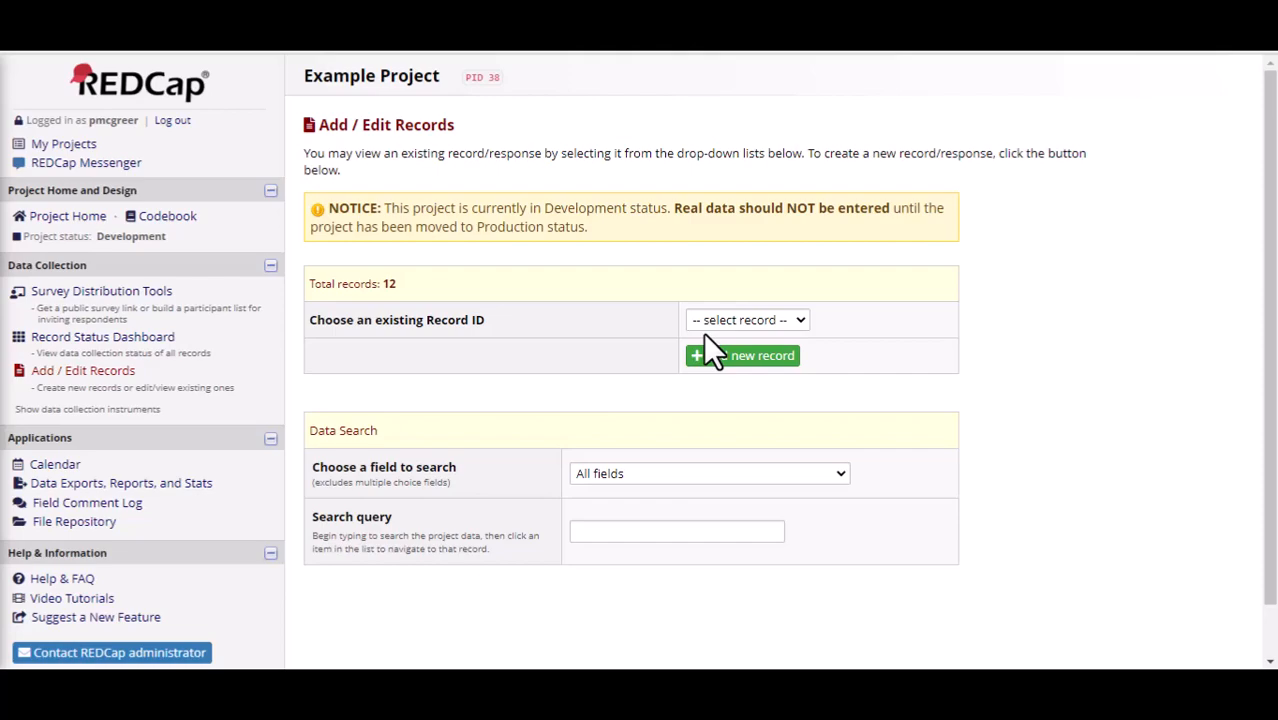
Add a new record to the project and open its Form 1 for data entry
{"action": "left_click", "coordinate": [797, 320]}
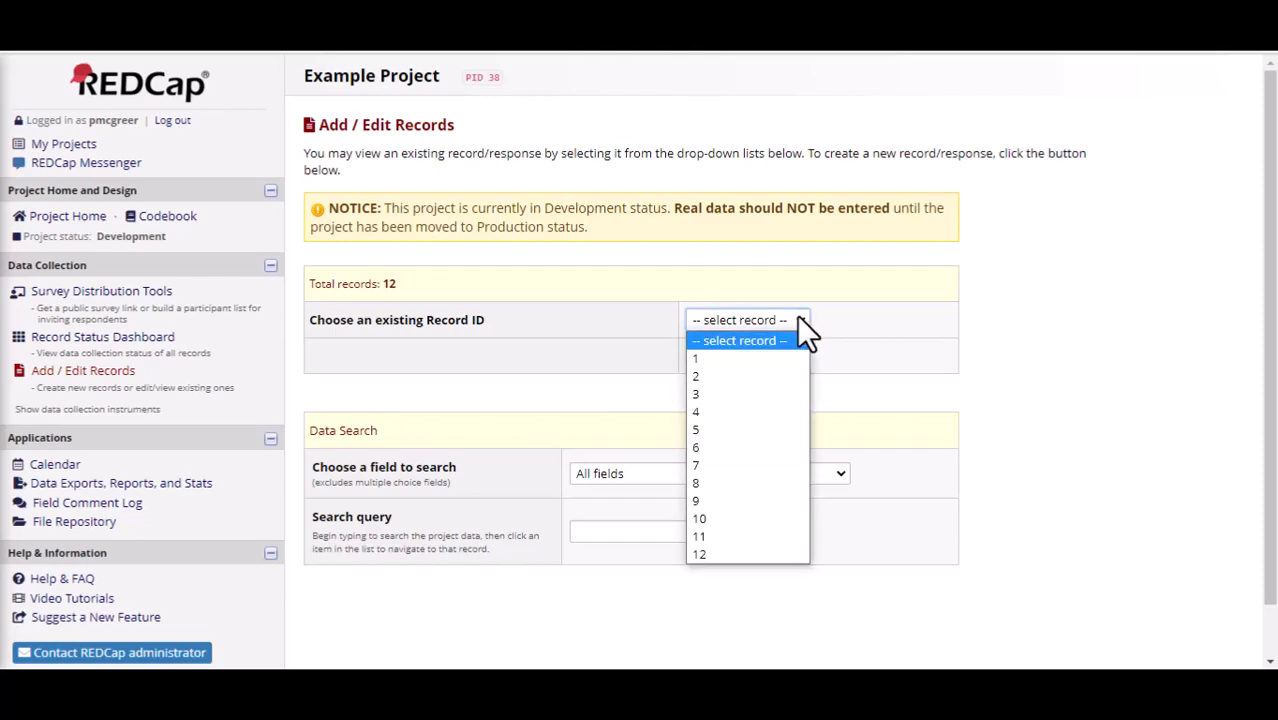
{"action": "left_click", "coordinate": [802, 319]}
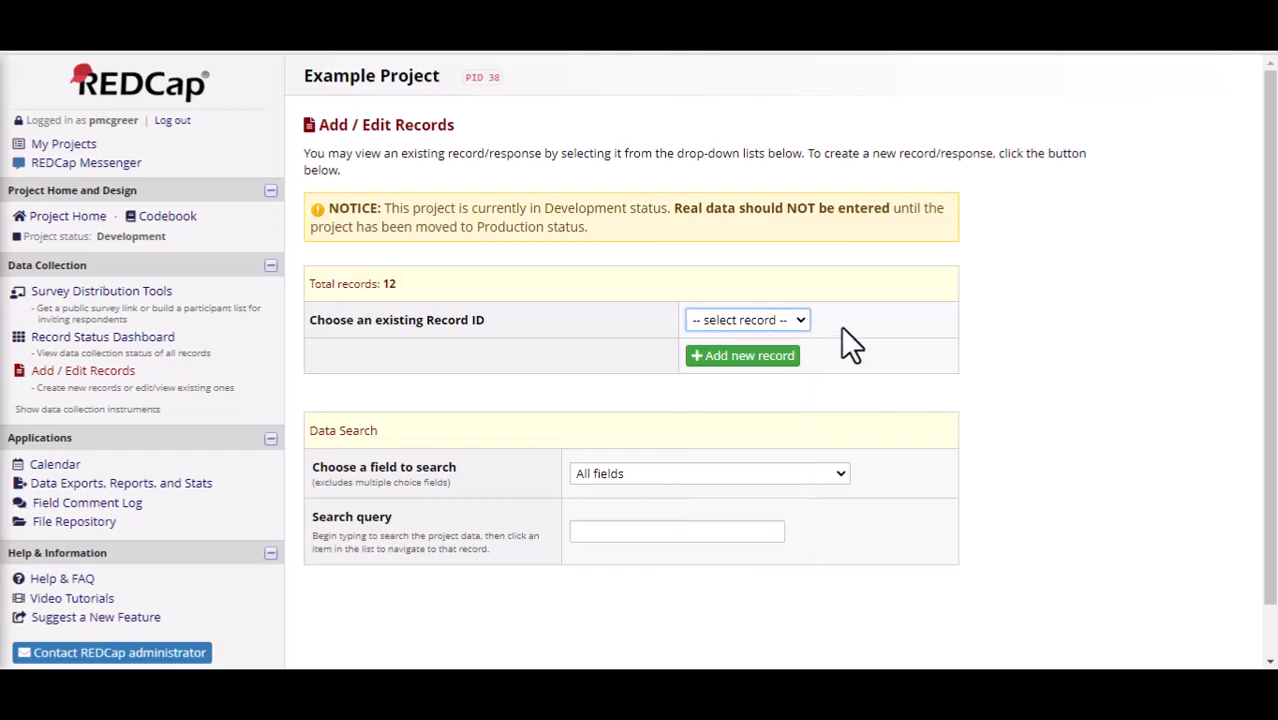
{"action": "left_click", "coordinate": [791, 358]}
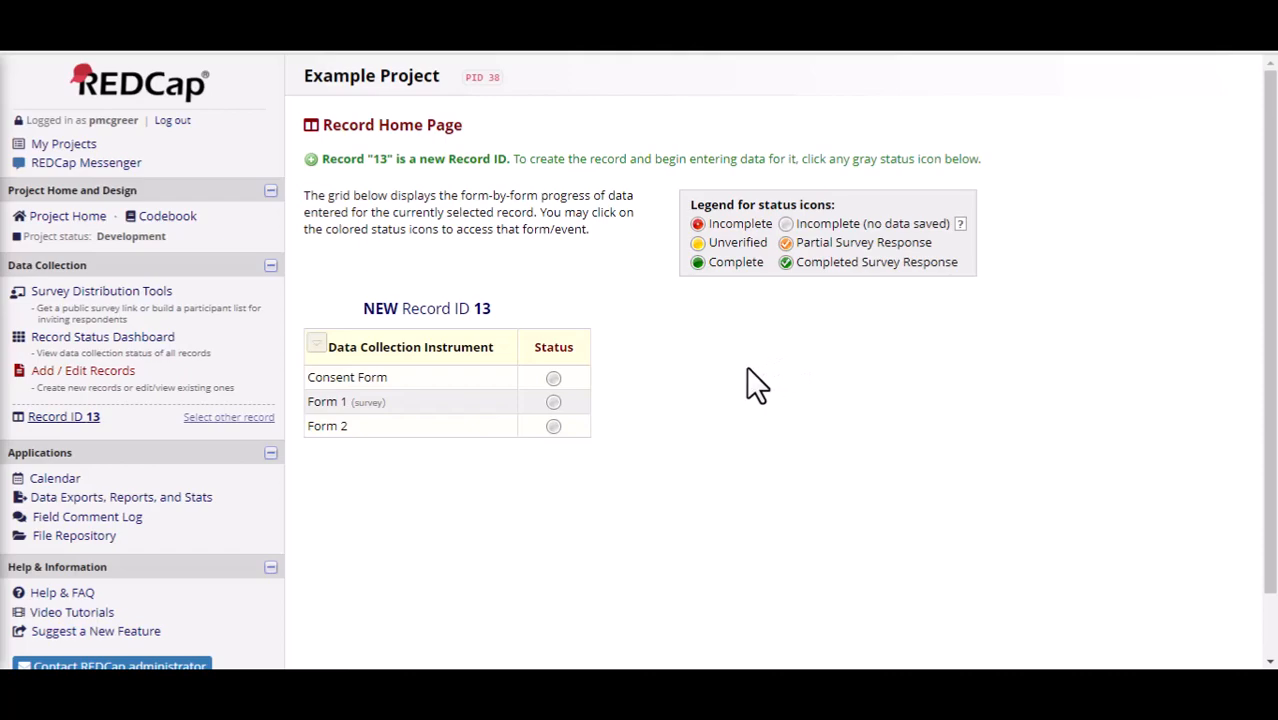
{"action": "left_click", "coordinate": [551, 404]}
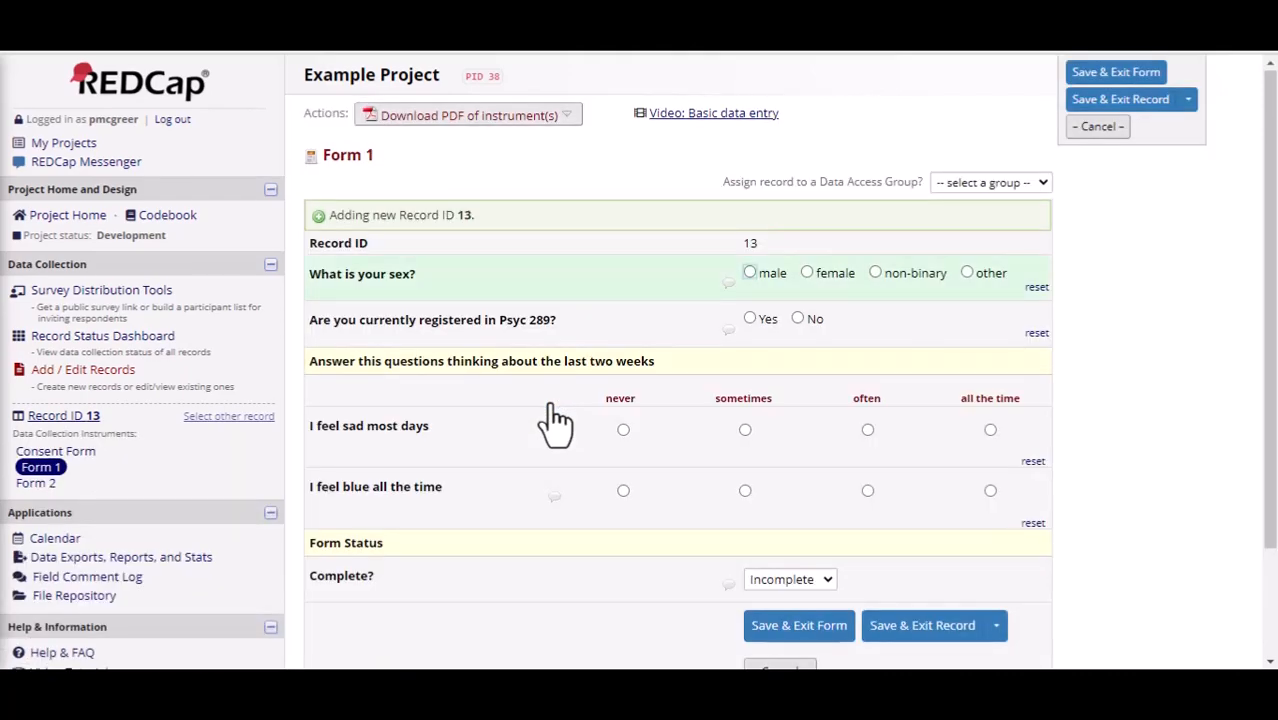
Fill in Form 1 with female, No for Psyc 289 registration and never for both mood questions, and save and exit the form
{"action": "left_click", "coordinate": [806, 273]}
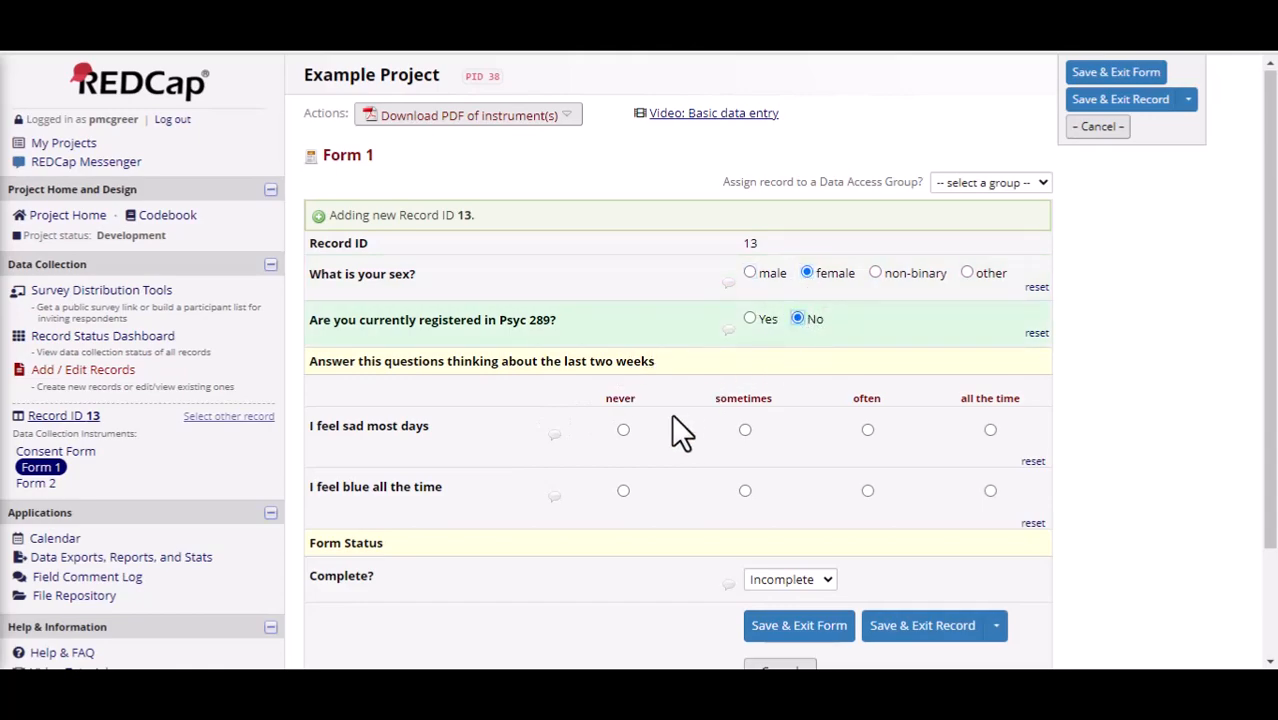
{"action": "left_click", "coordinate": [623, 430]}
{"action": "left_click", "coordinate": [623, 490]}
{"action": "scroll", "coordinate": [622, 491], "scroll_direction": "down", "scroll_amount": 3}
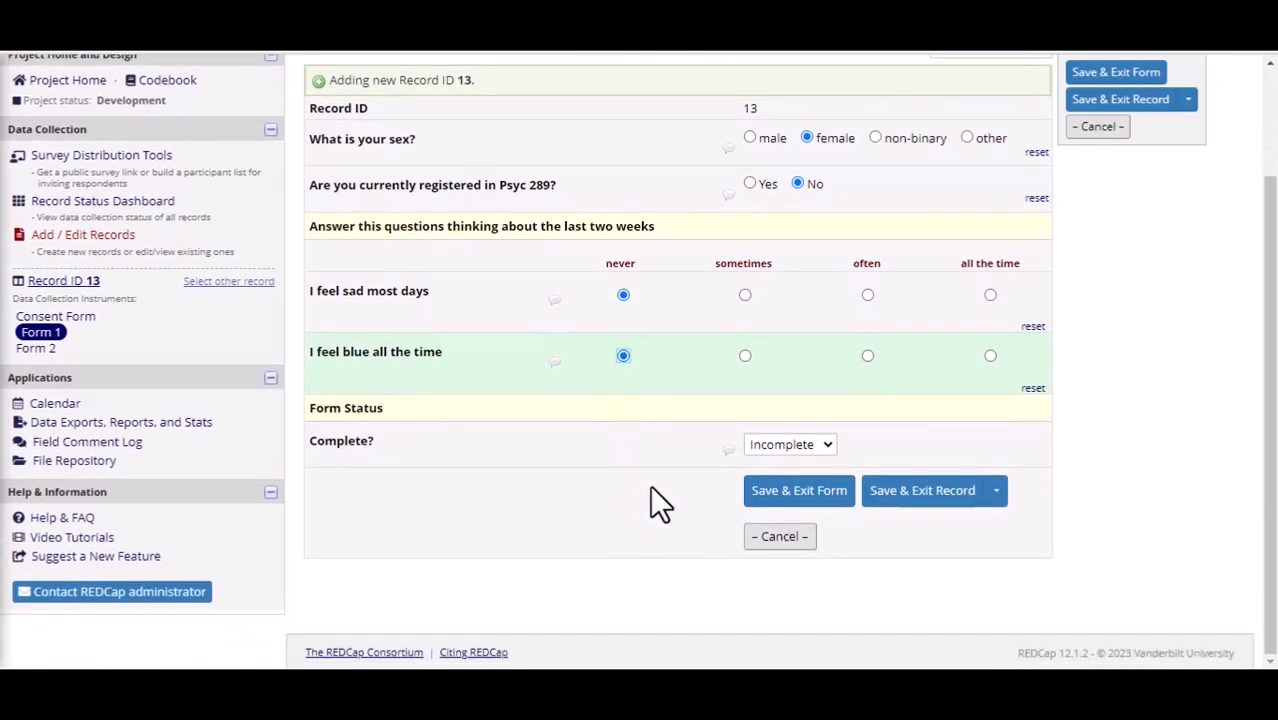
{"action": "left_click", "coordinate": [997, 497]}
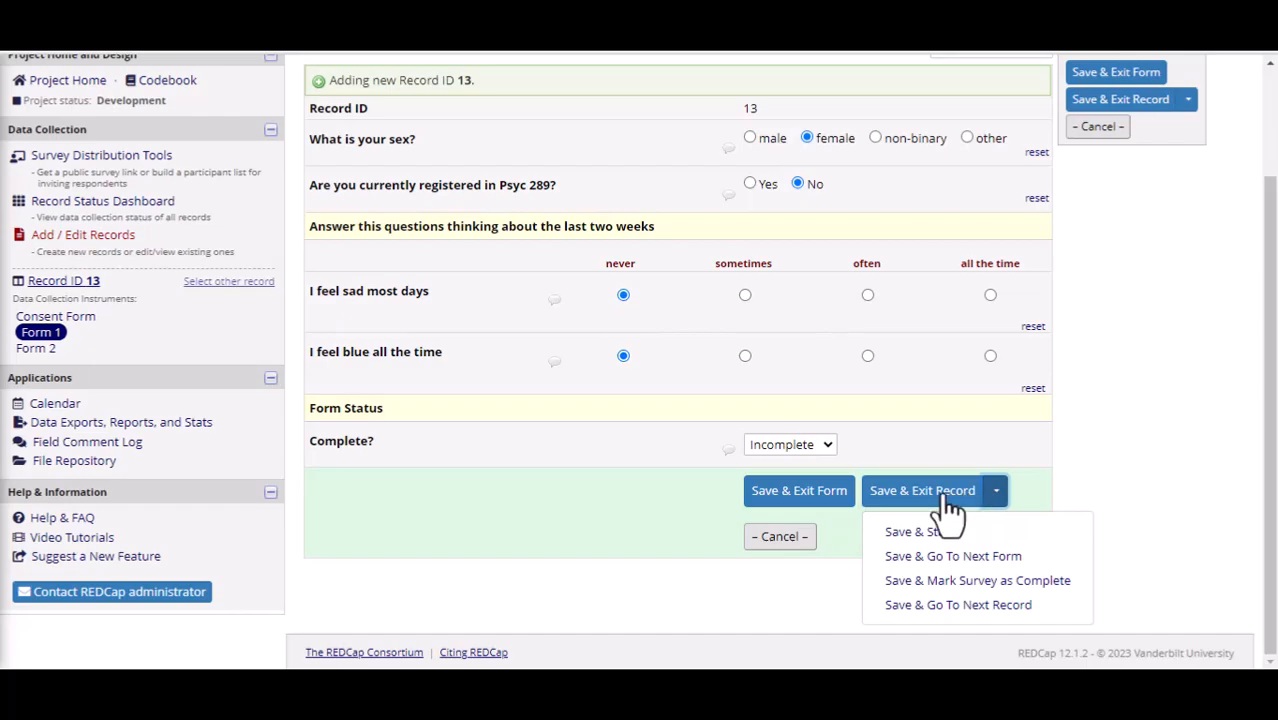
{"action": "left_click", "coordinate": [832, 505]}
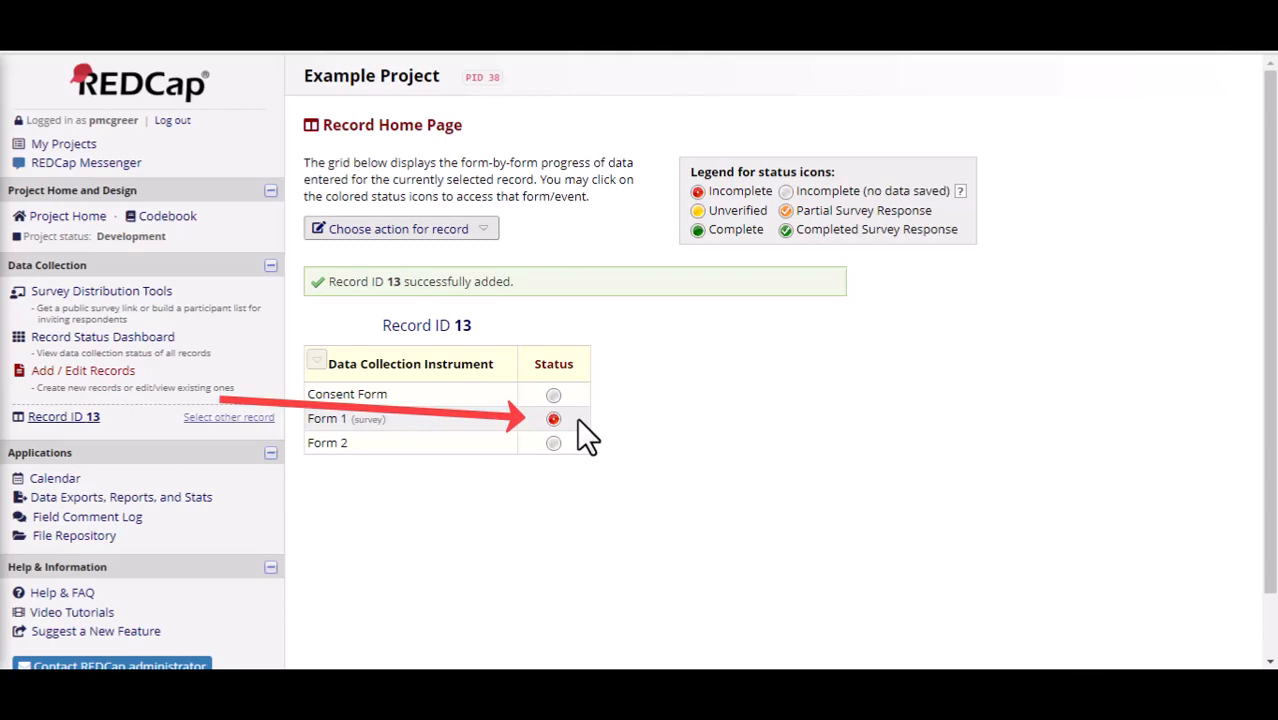
Reopen Form 1 of record 13 and set its form status to Complete
{"action": "left_click", "coordinate": [553, 419]}
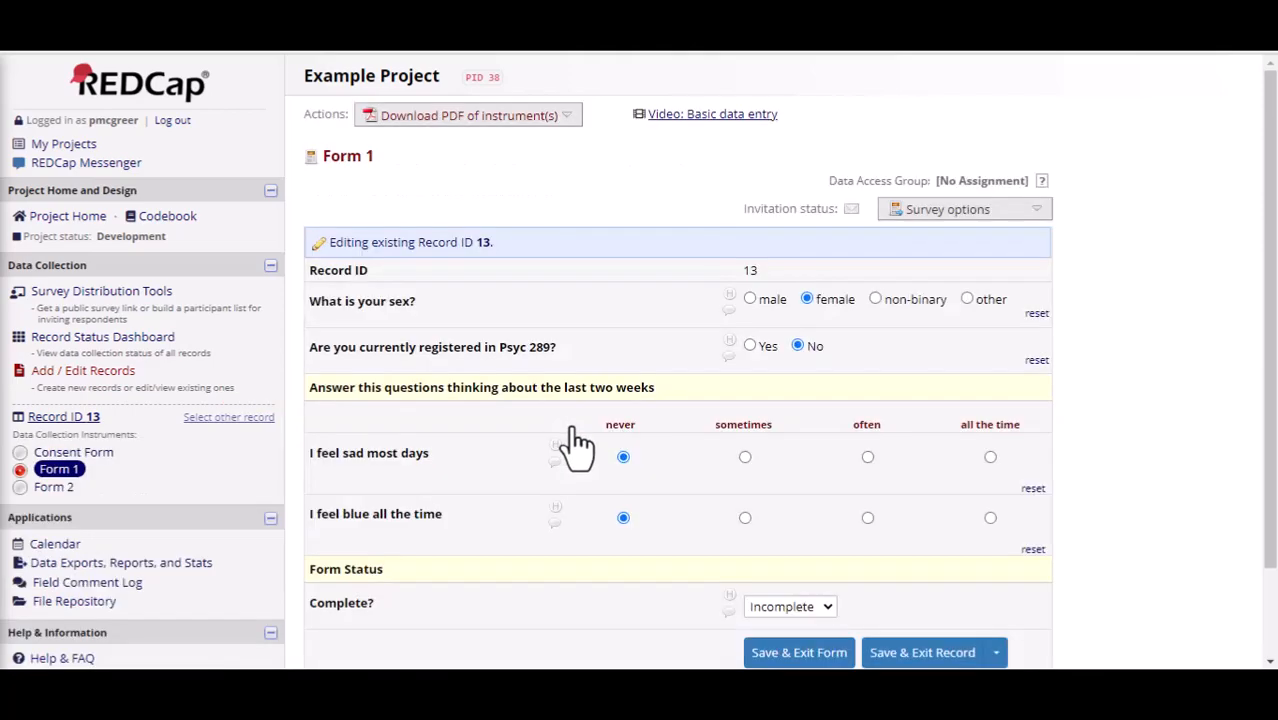
{"action": "scroll", "coordinate": [660, 478], "scroll_direction": "down", "scroll_amount": 3}
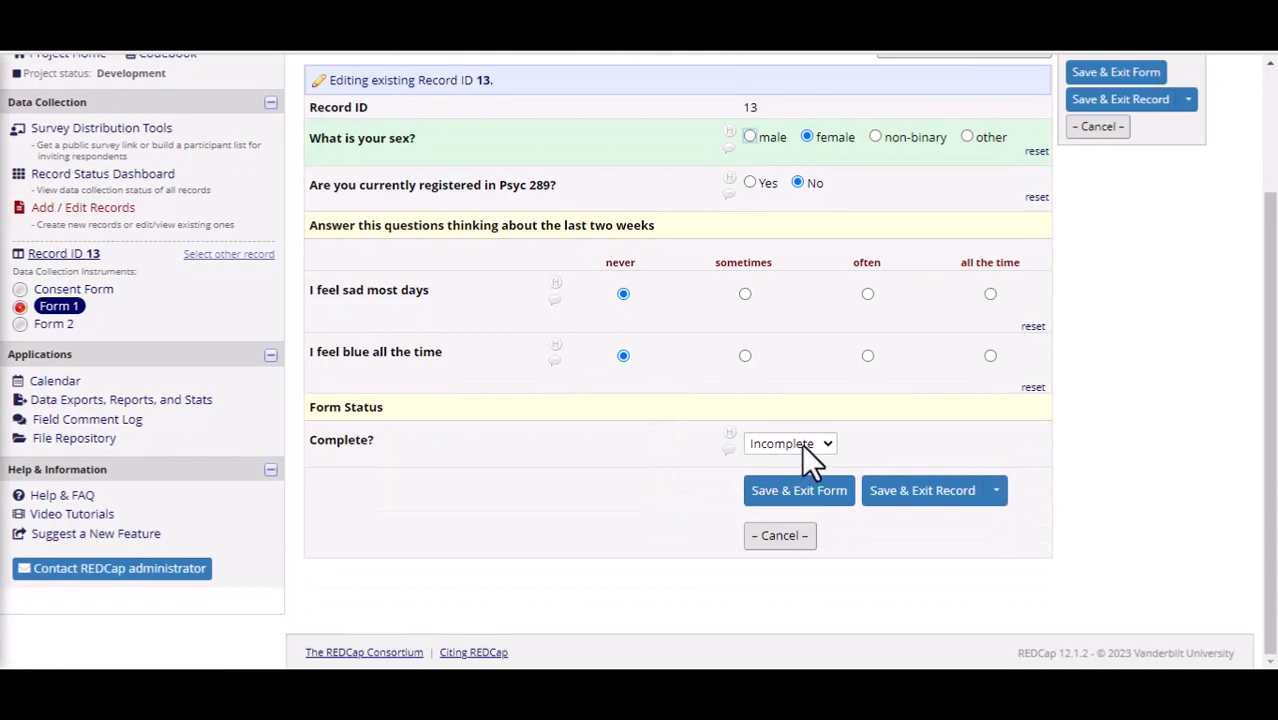
{"action": "left_click", "coordinate": [828, 444]}
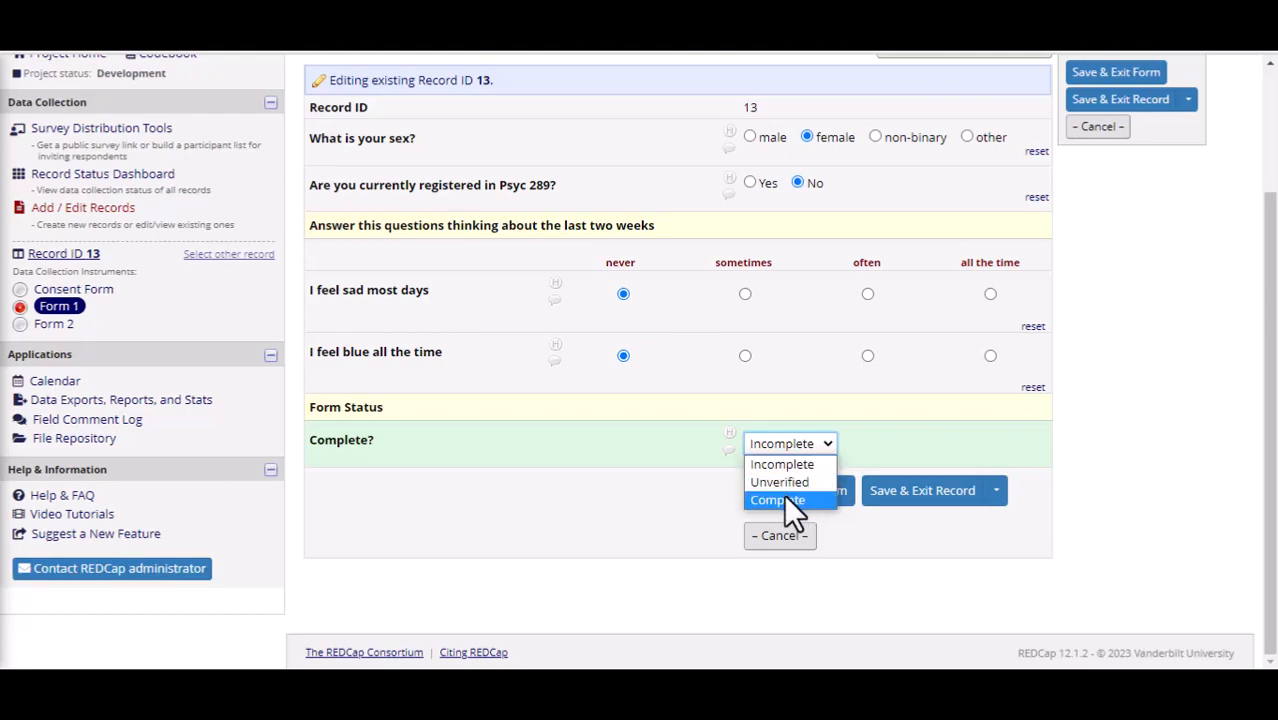
{"action": "left_click", "coordinate": [785, 499]}
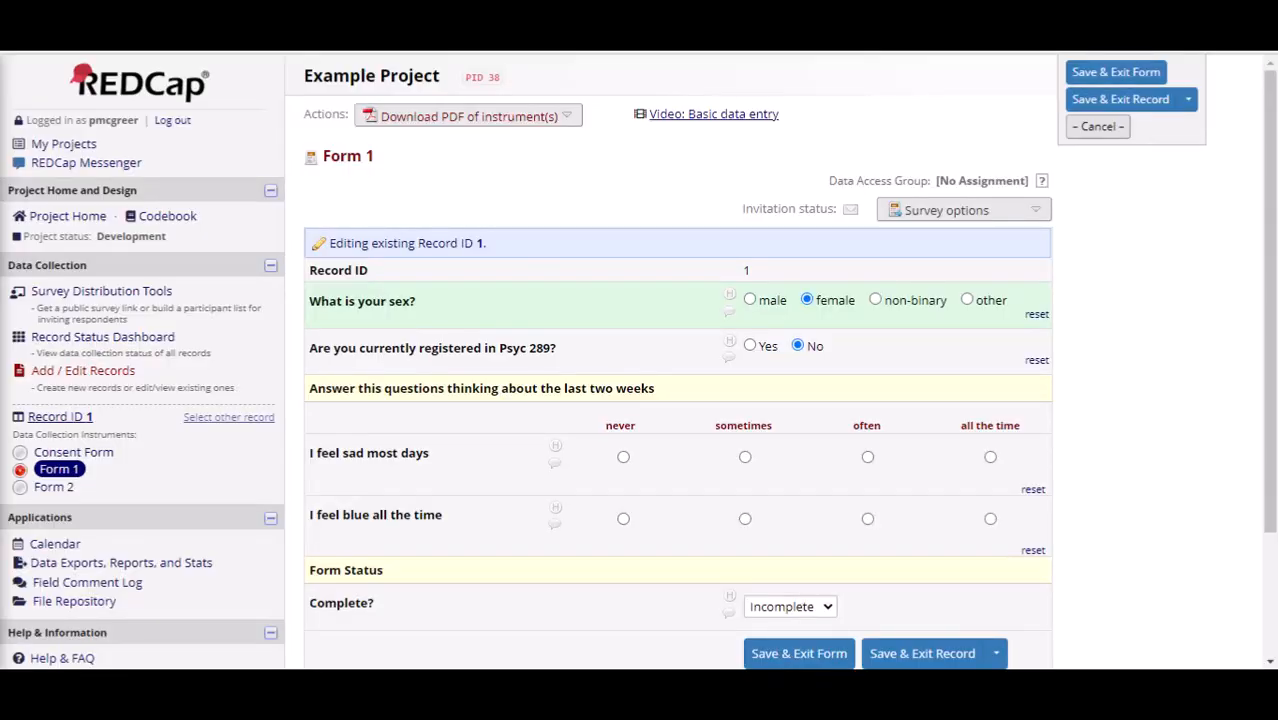
Check the data history of the "What is your sex?" field in record 1 and add the field comment "Comment."
{"action": "left_click", "coordinate": [729, 298]}
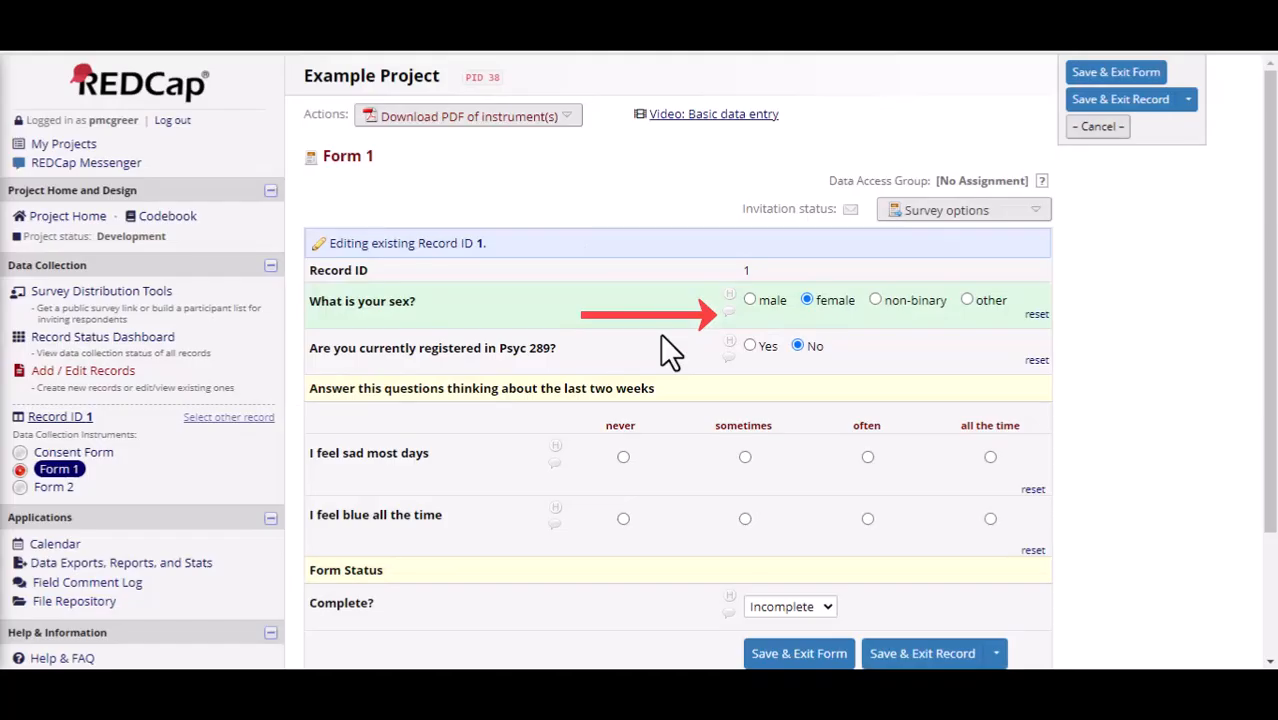
{"action": "left_click", "coordinate": [729, 316]}
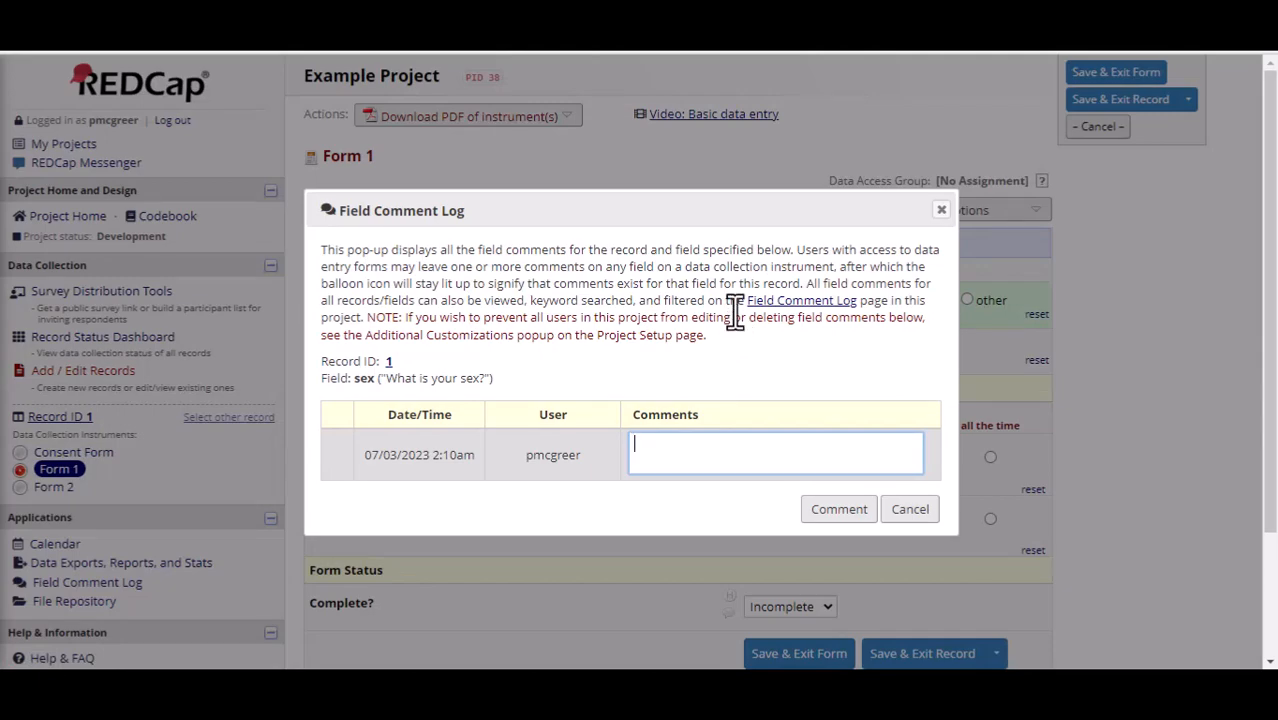
{"action": "left_click", "coordinate": [678, 473]}
{"action": "left_click", "coordinate": [679, 457]}
{"action": "type", "text": "Comment."}
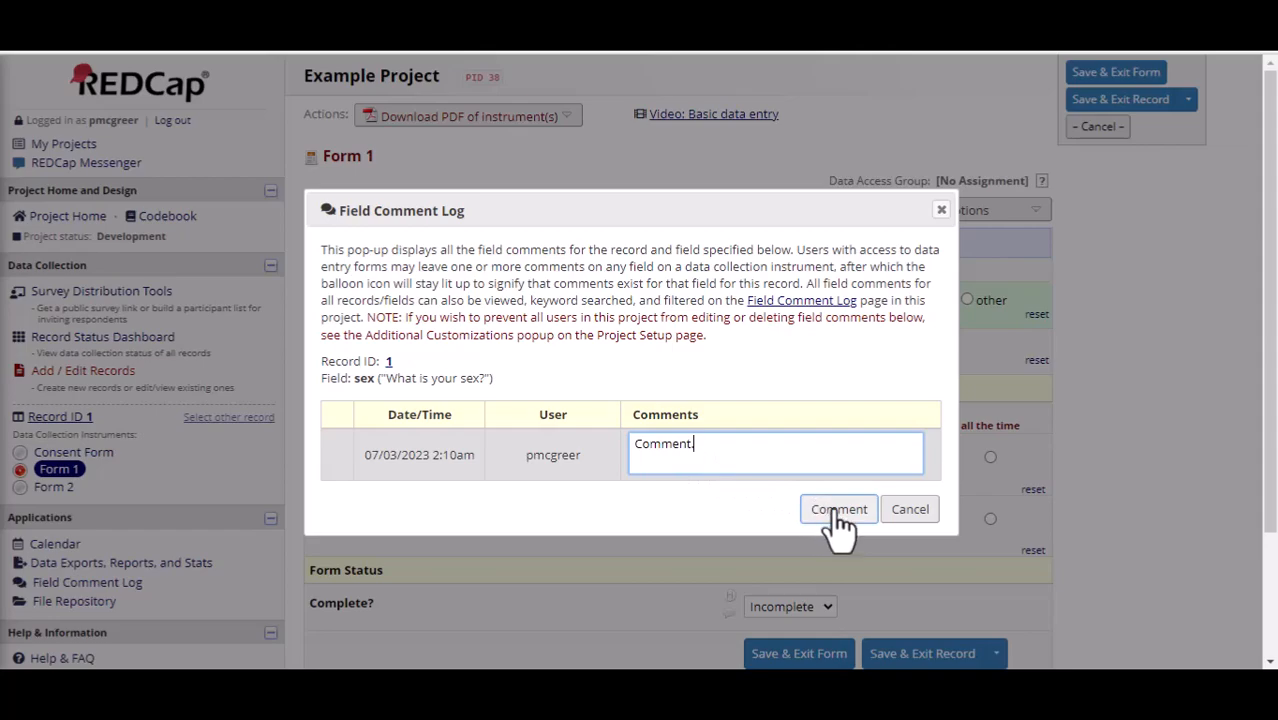
{"action": "left_click", "coordinate": [836, 509]}
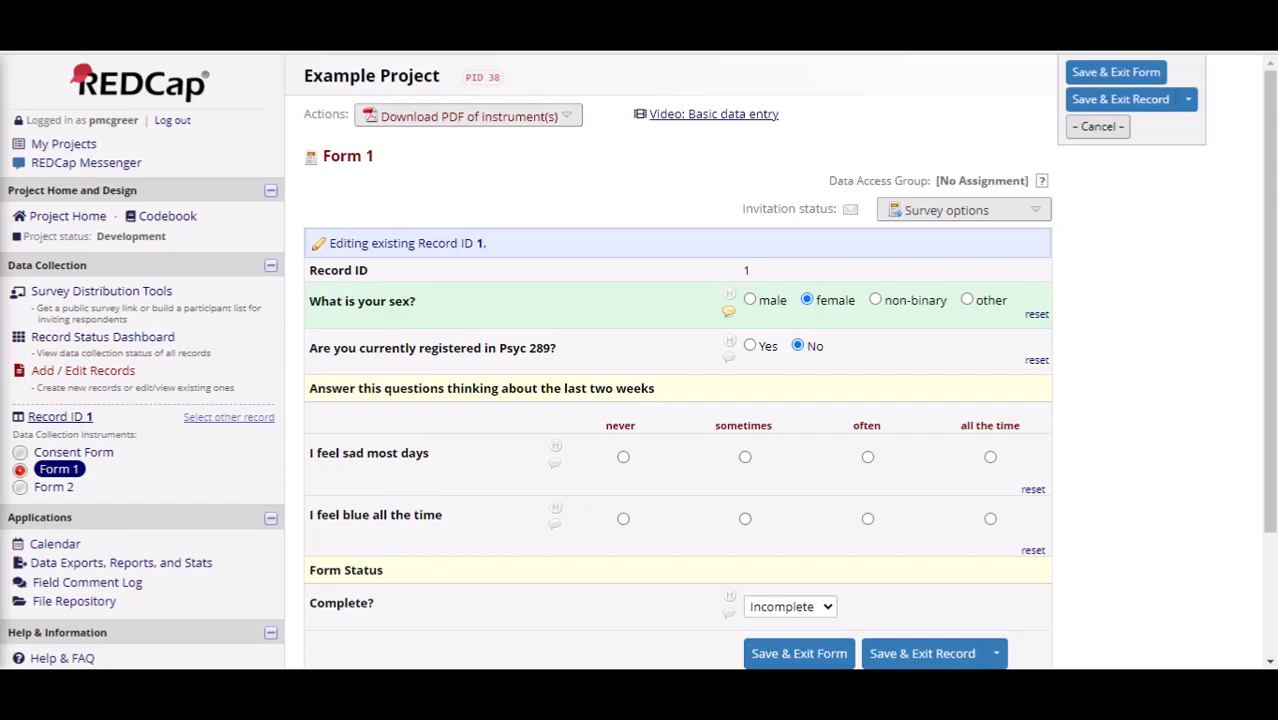
Add a second field comment, "New comment.", to the "What is your sex?" field in record 1
{"action": "left_click", "coordinate": [729, 311]}
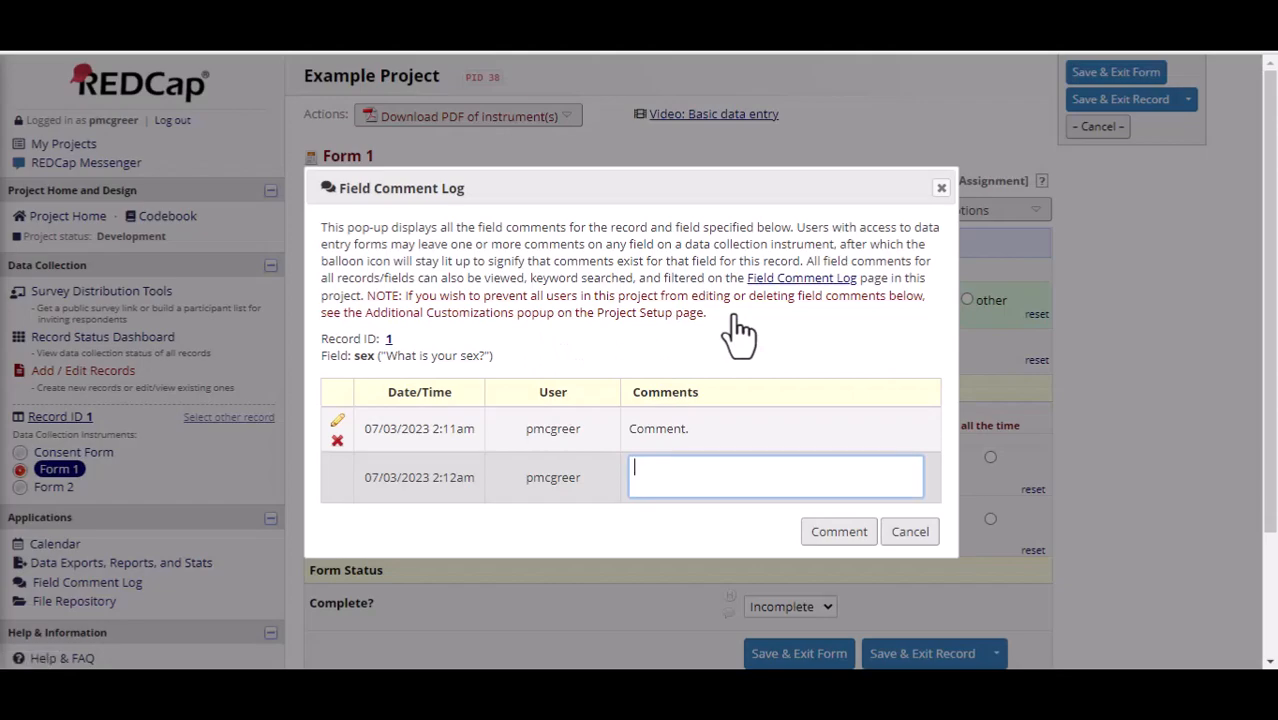
{"action": "type", "text": "New comment."}
{"action": "left_click", "coordinate": [832, 531]}
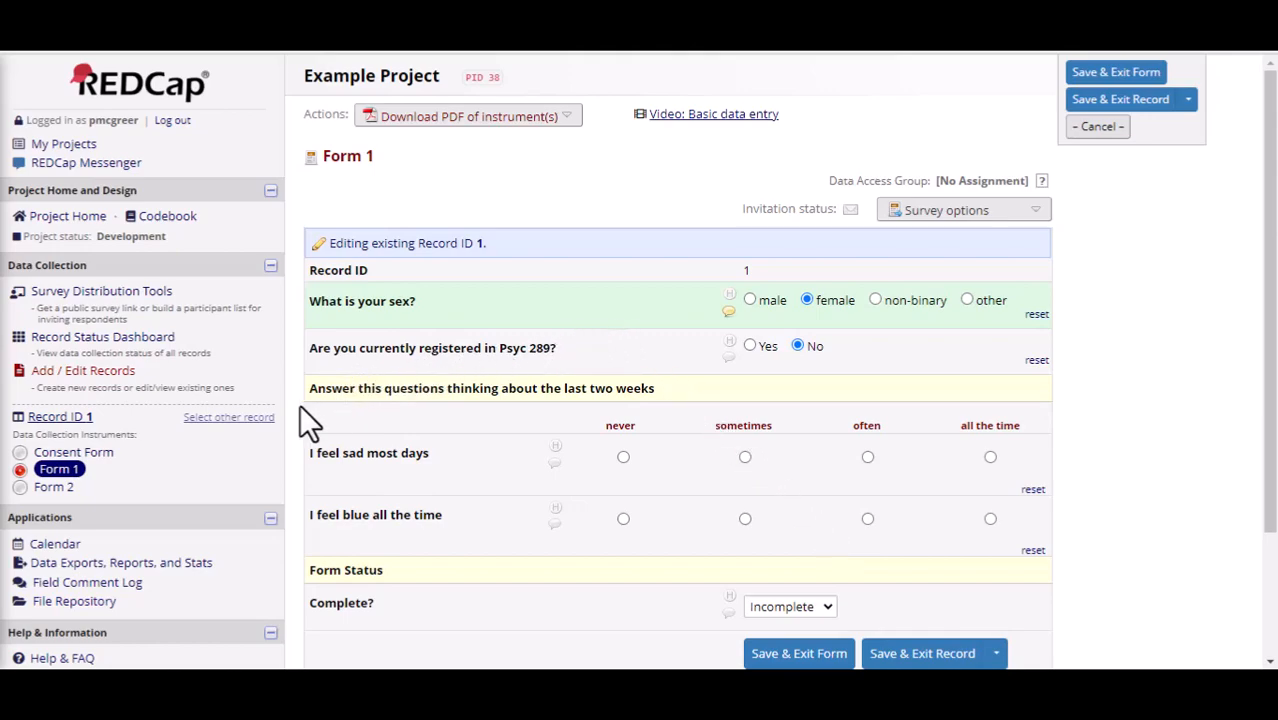
Examine the Field Comment Log's record, field, user, data access group and keyword filters, and export the entire log
{"action": "left_click", "coordinate": [115, 587]}
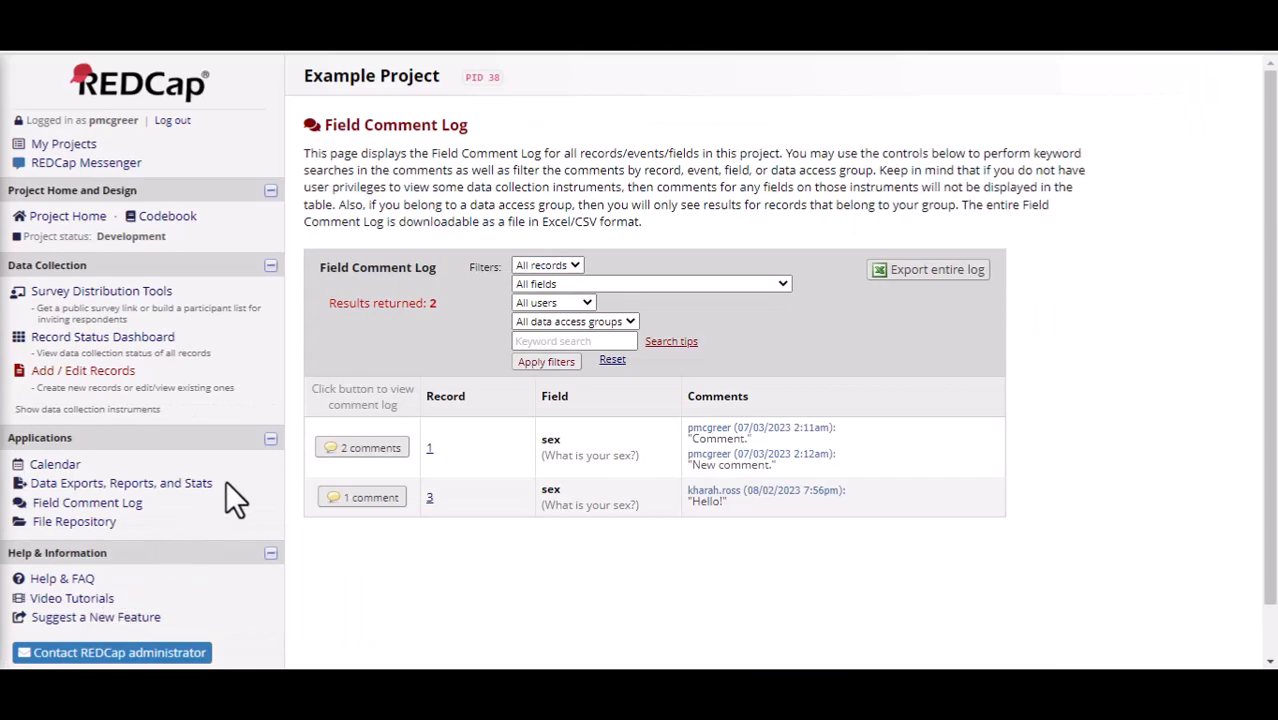
{"action": "left_click", "coordinate": [575, 264]}
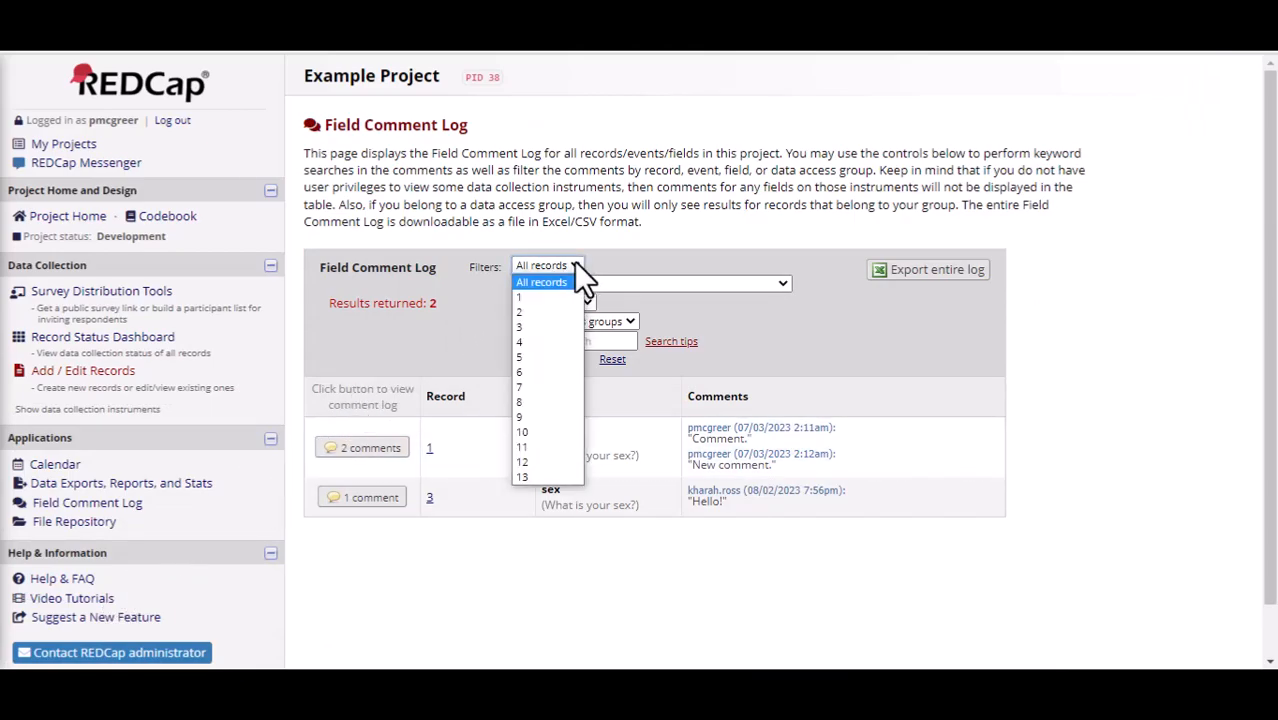
{"action": "left_click", "coordinate": [574, 261]}
{"action": "left_click", "coordinate": [788, 284]}
{"action": "left_click", "coordinate": [788, 284]}
{"action": "left_click", "coordinate": [590, 301]}
{"action": "left_click", "coordinate": [590, 301]}
{"action": "left_click", "coordinate": [627, 320]}
{"action": "left_click", "coordinate": [627, 320]}
{"action": "left_click", "coordinate": [624, 341]}
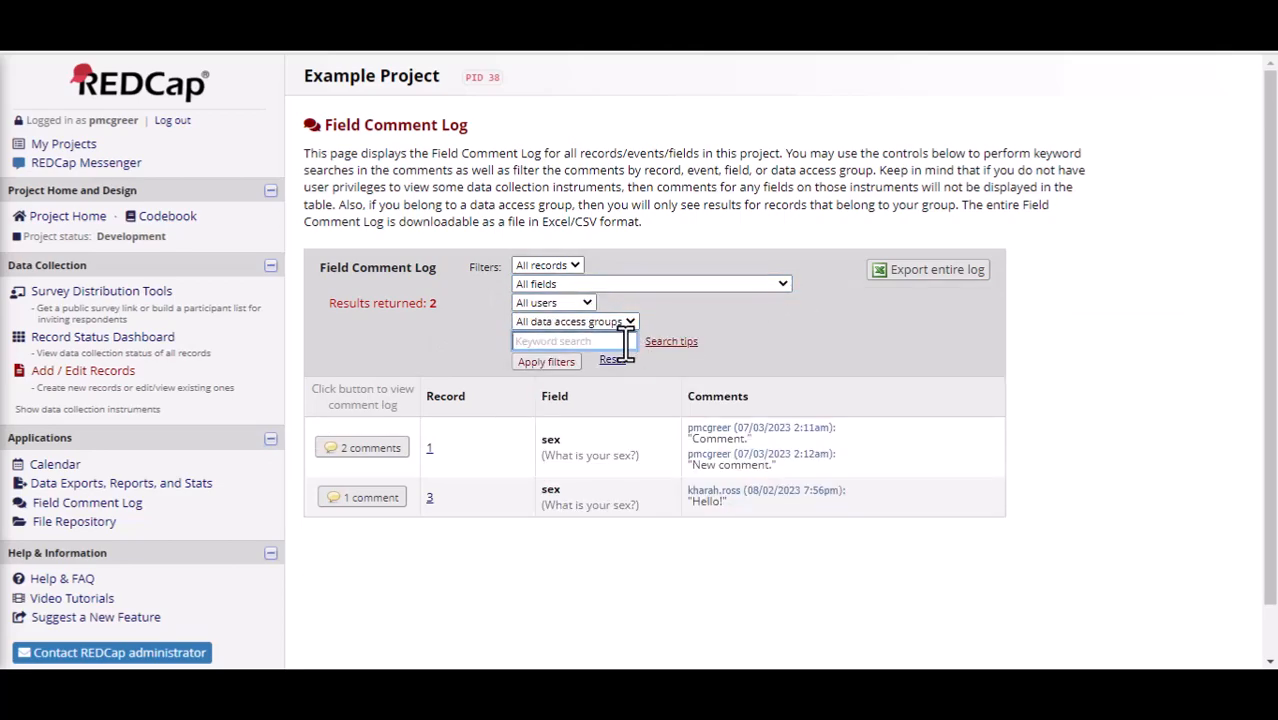
{"action": "left_click", "coordinate": [937, 281]}
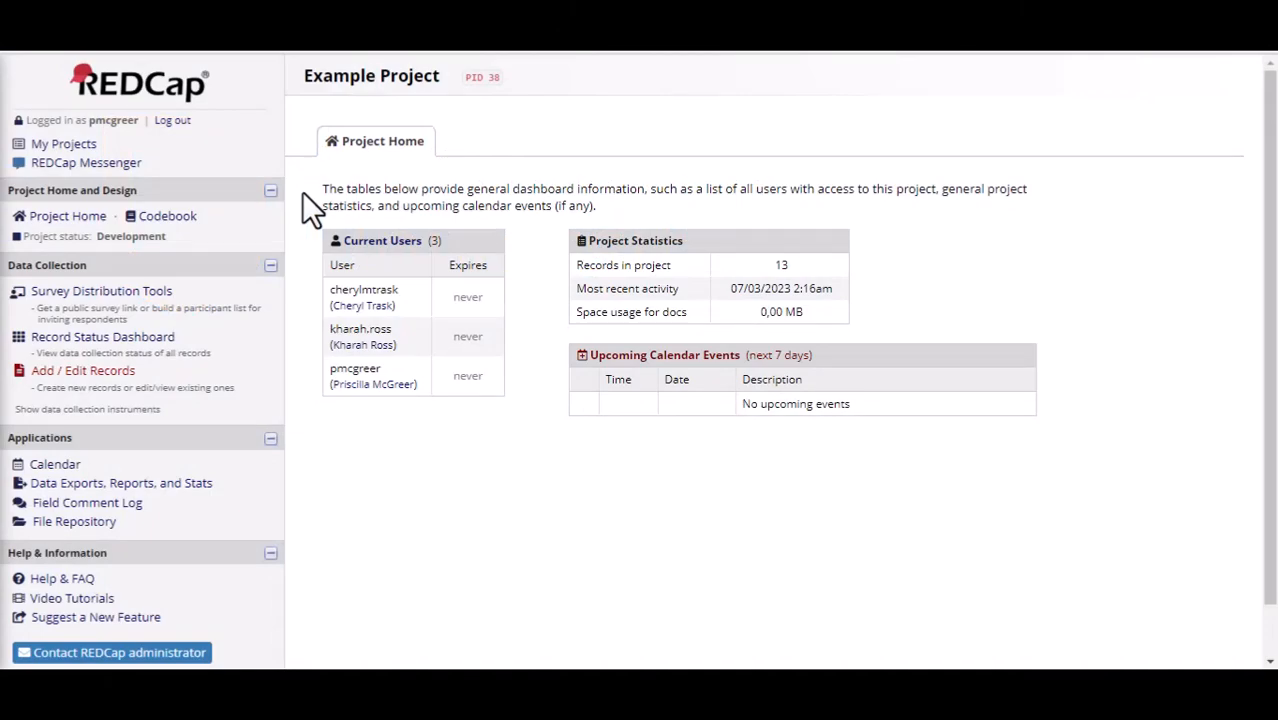
Copy the public survey URL from the Survey Distribution Tools and view the survey's access code and QR code
{"action": "left_click", "coordinate": [128, 296]}
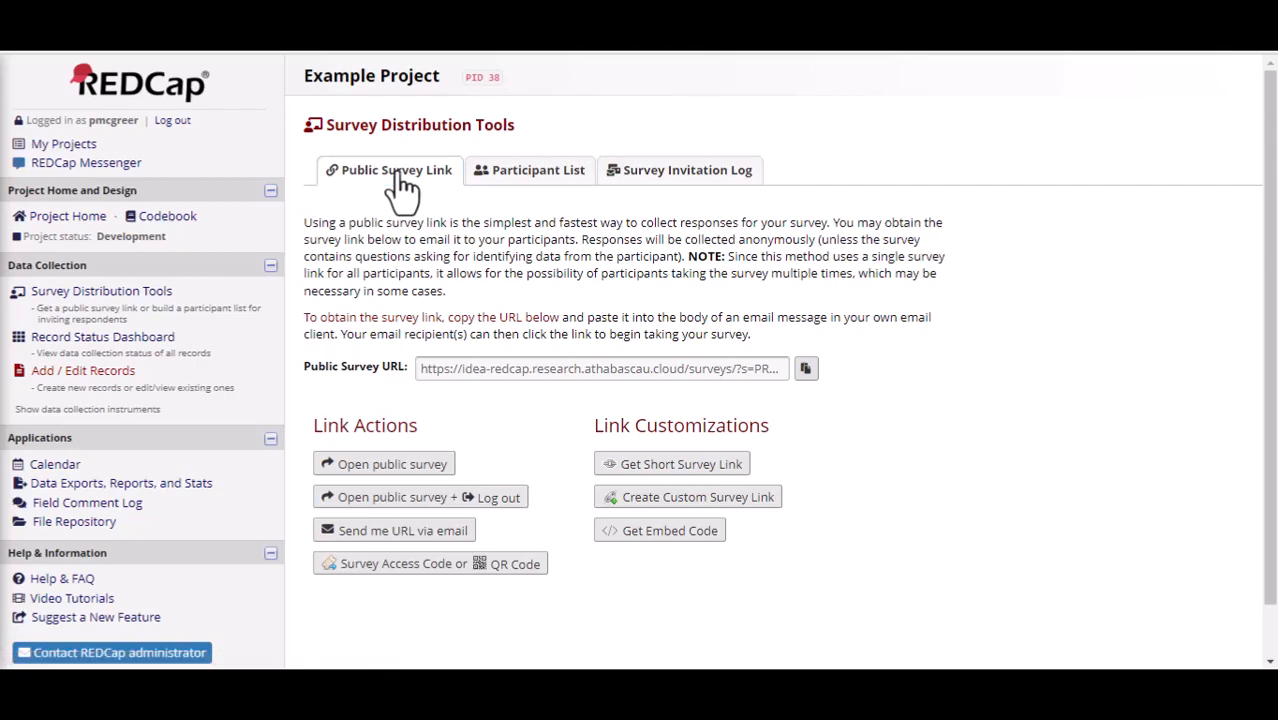
{"action": "left_click", "coordinate": [804, 372]}
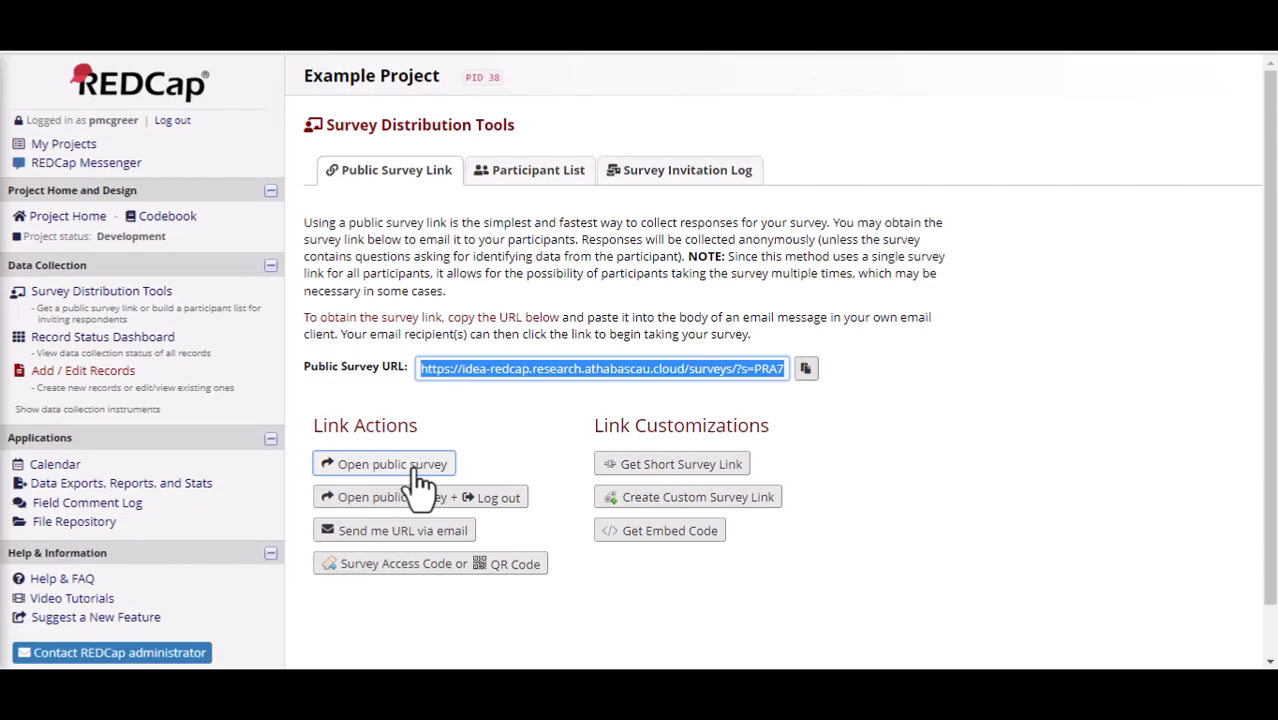
{"action": "left_click", "coordinate": [405, 566]}
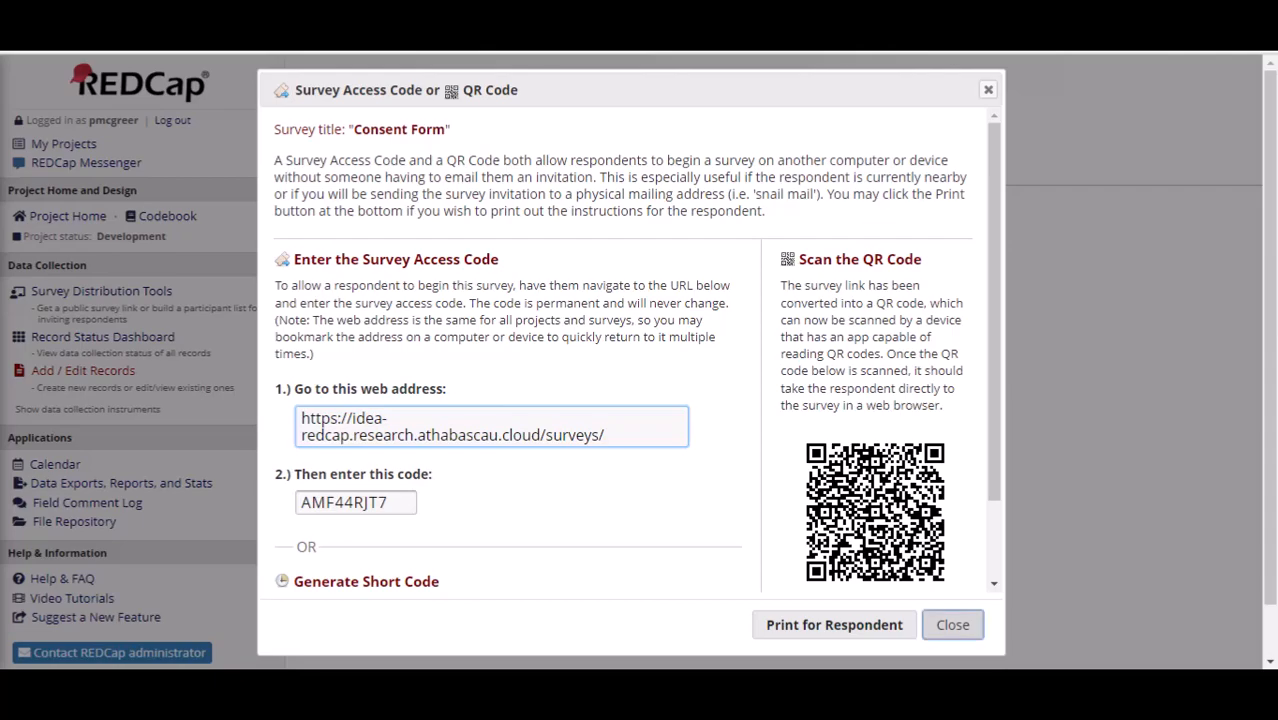
{"action": "left_click", "coordinate": [952, 624]}
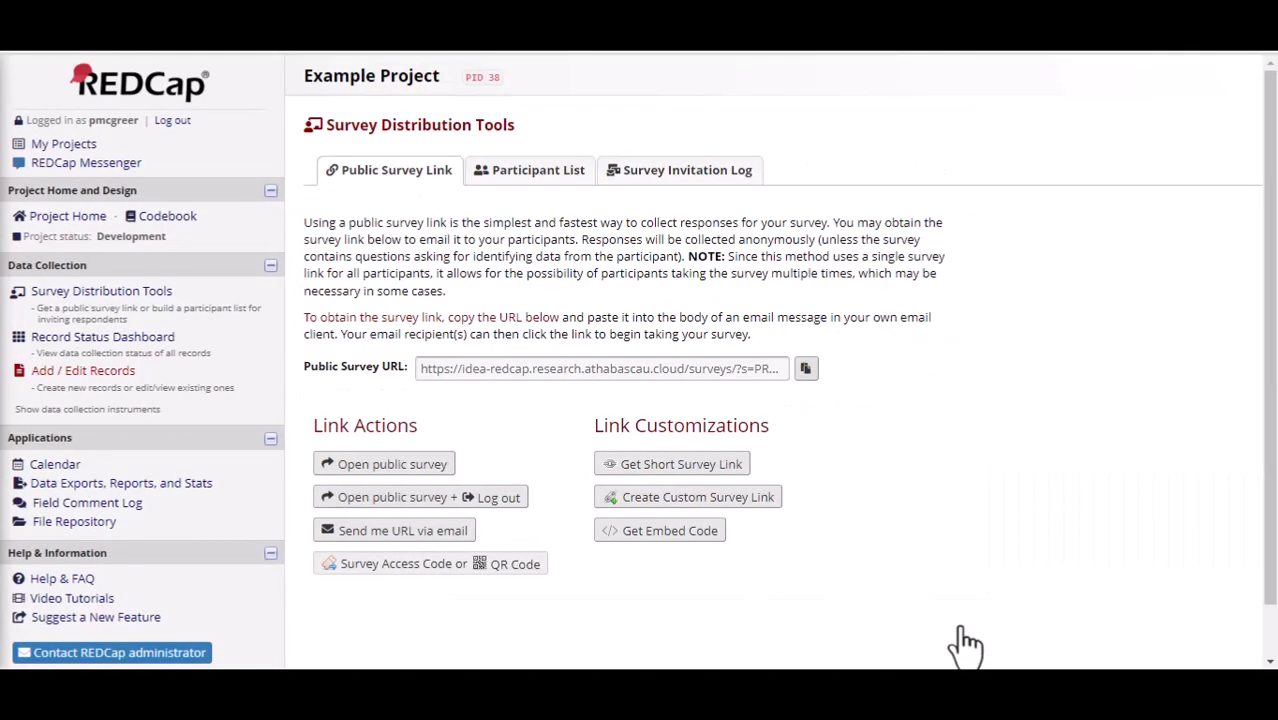
{"action": "left_click", "coordinate": [688, 497]}
{"action": "type", "text": "example_survey"}
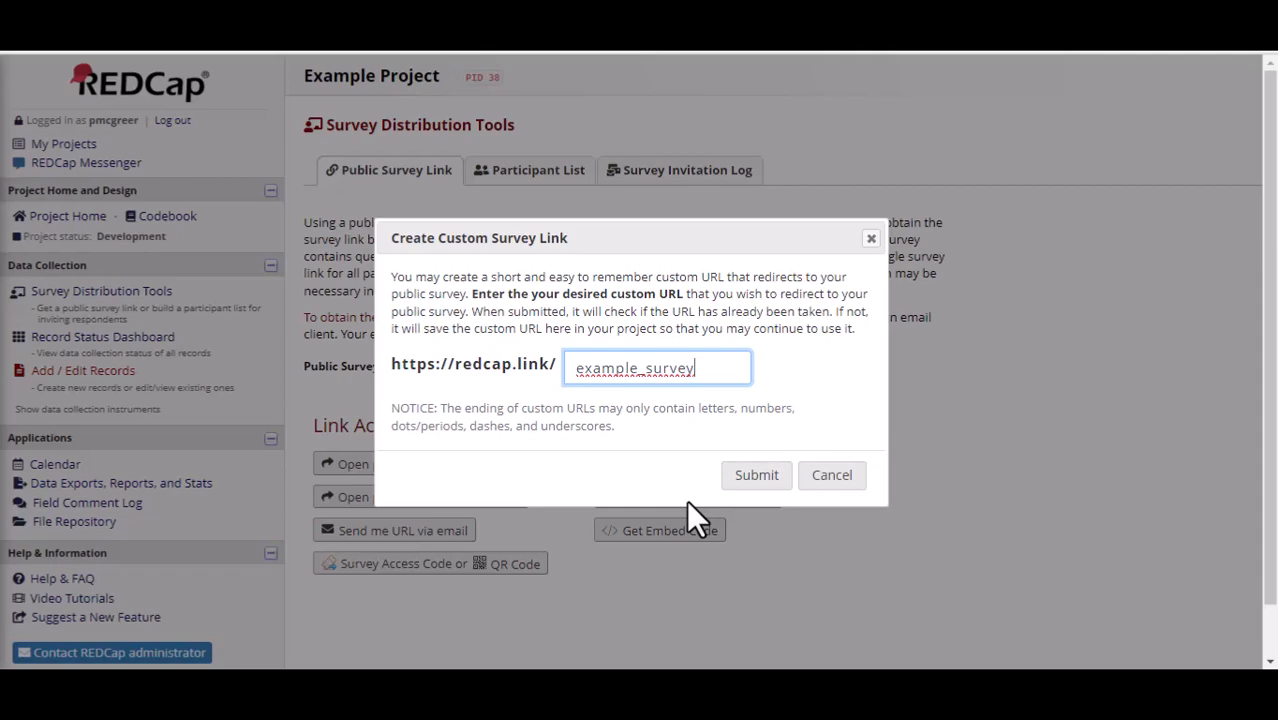
{"action": "left_click", "coordinate": [818, 484]}
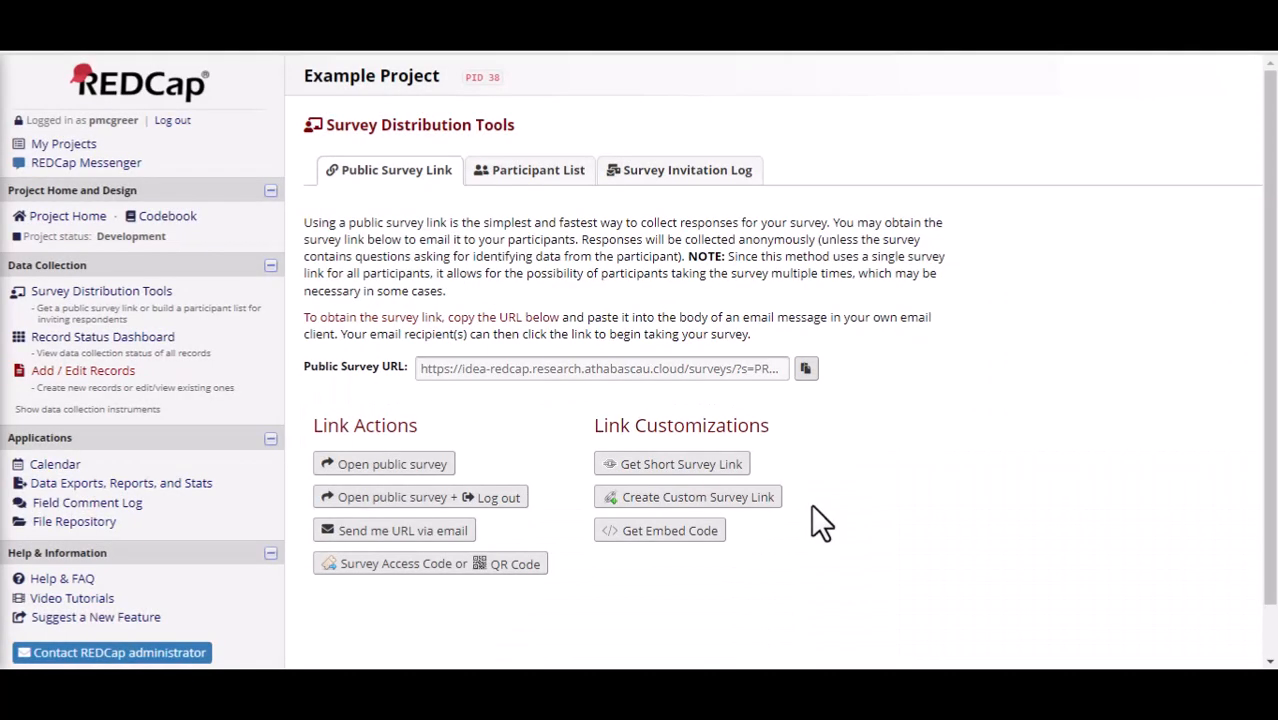
Show the HTML embed code for the public survey link and hide it again
{"action": "left_click", "coordinate": [680, 545]}
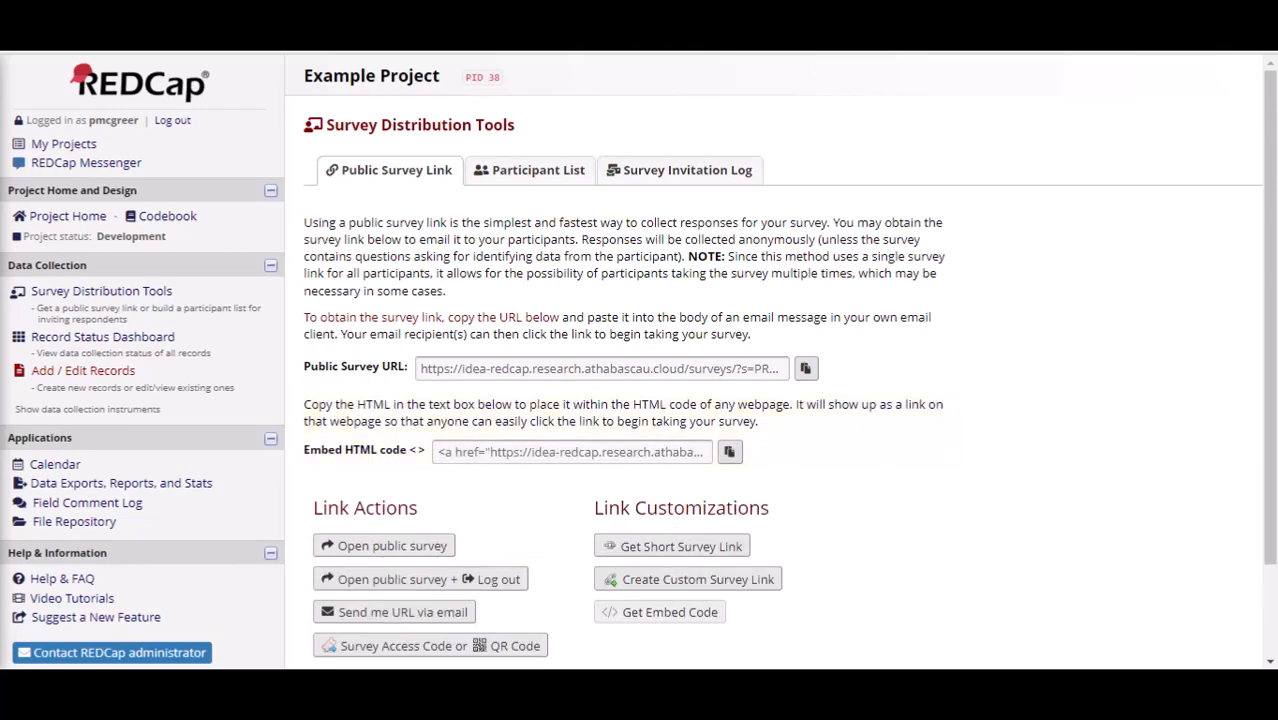
{"action": "left_click", "coordinate": [670, 612]}
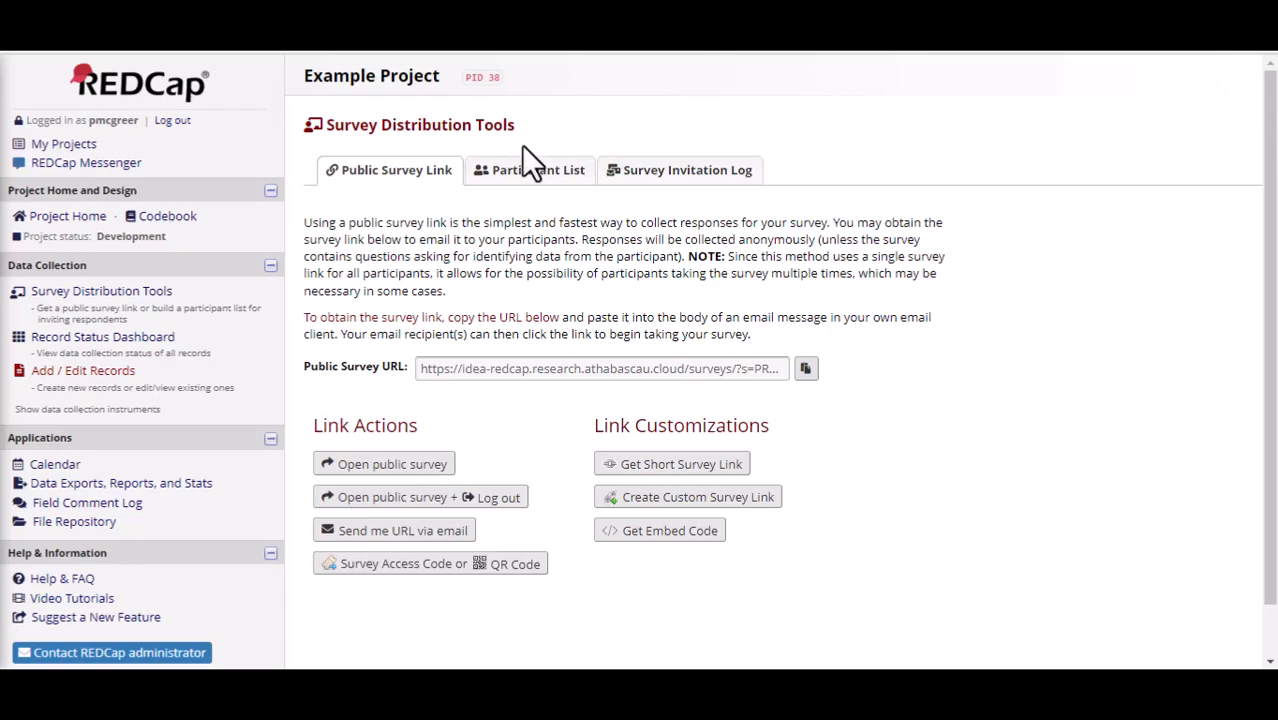
Enable participant identifiers in the Participant List of the Consent Form survey
{"action": "left_click", "coordinate": [530, 178]}
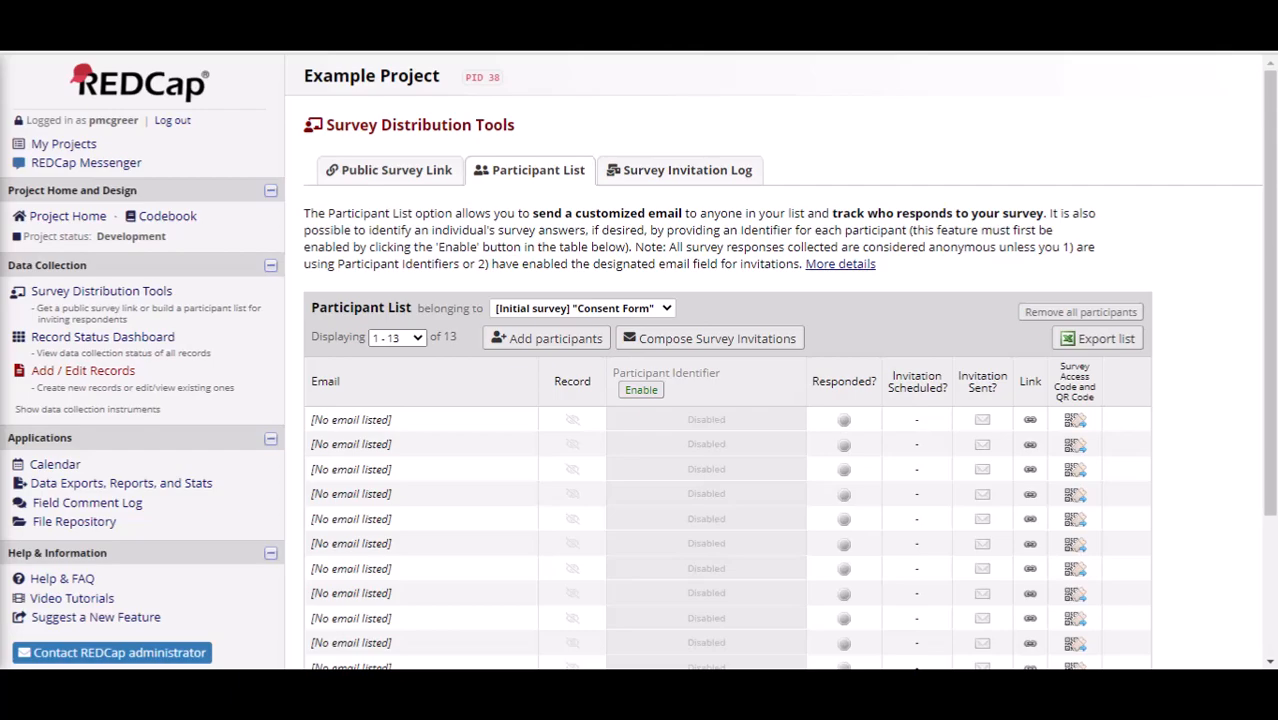
{"action": "left_click", "coordinate": [640, 390]}
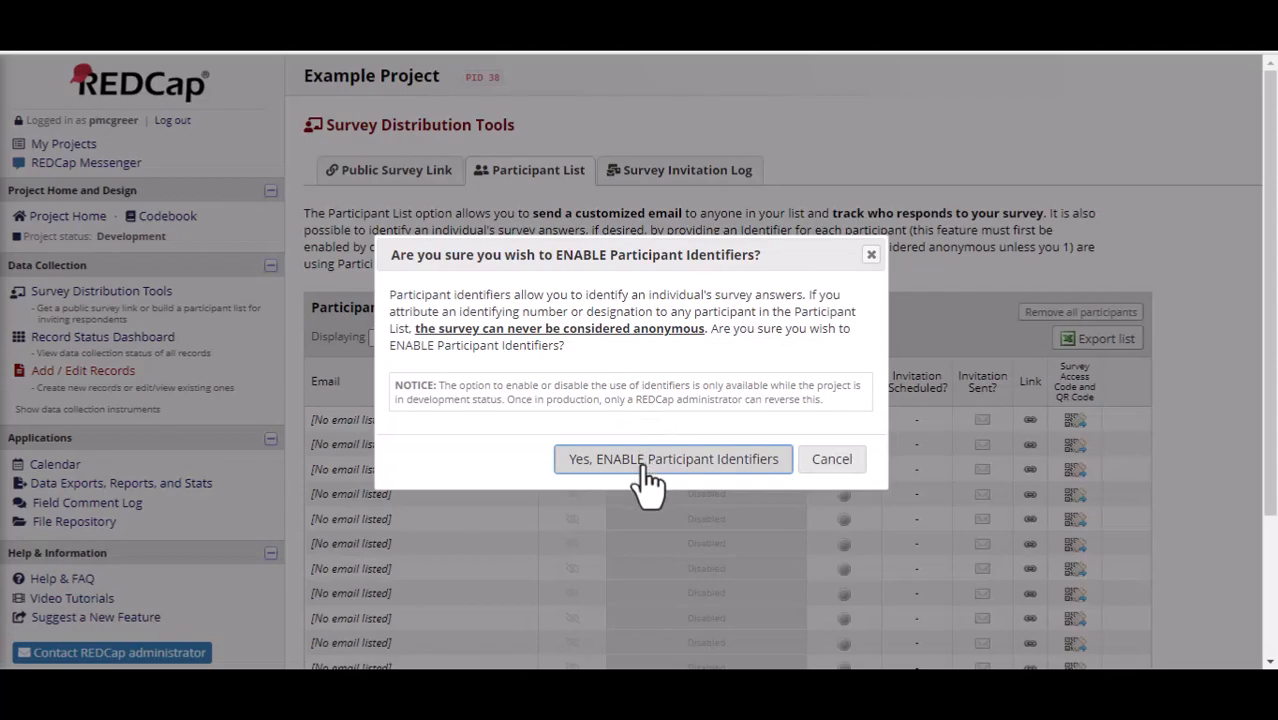
{"action": "left_click", "coordinate": [640, 470]}
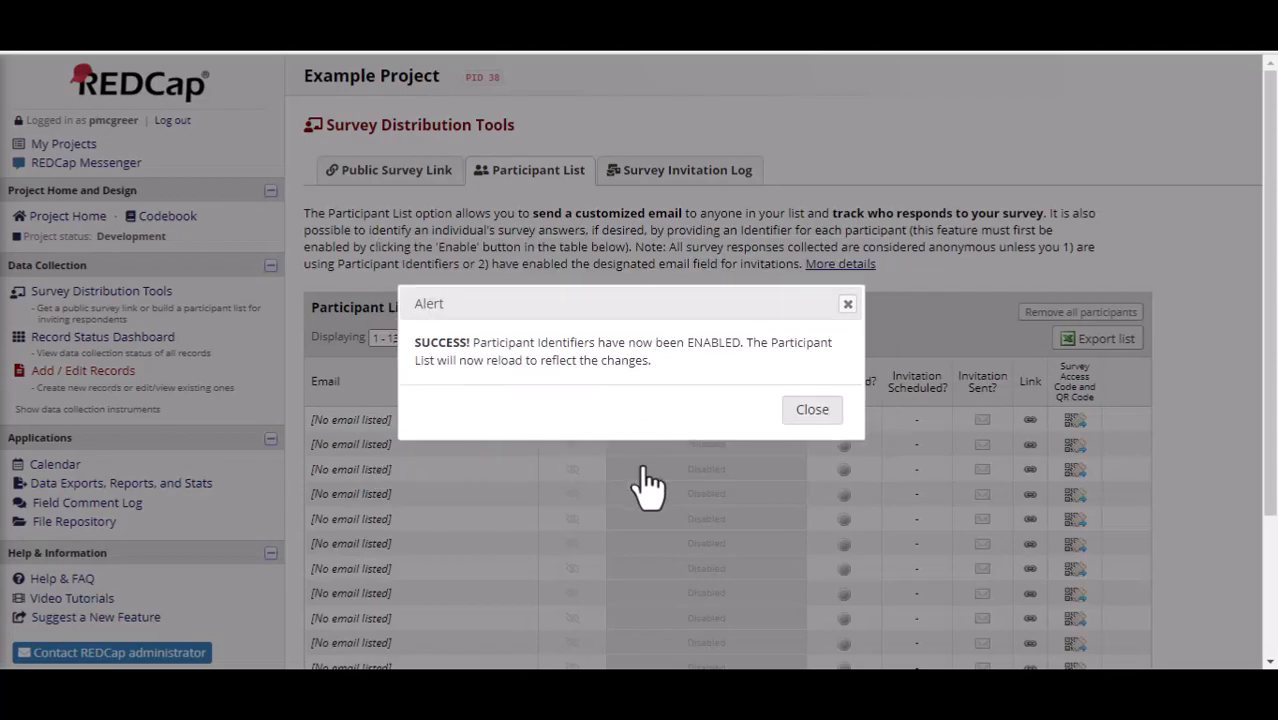
{"action": "left_click", "coordinate": [812, 411]}
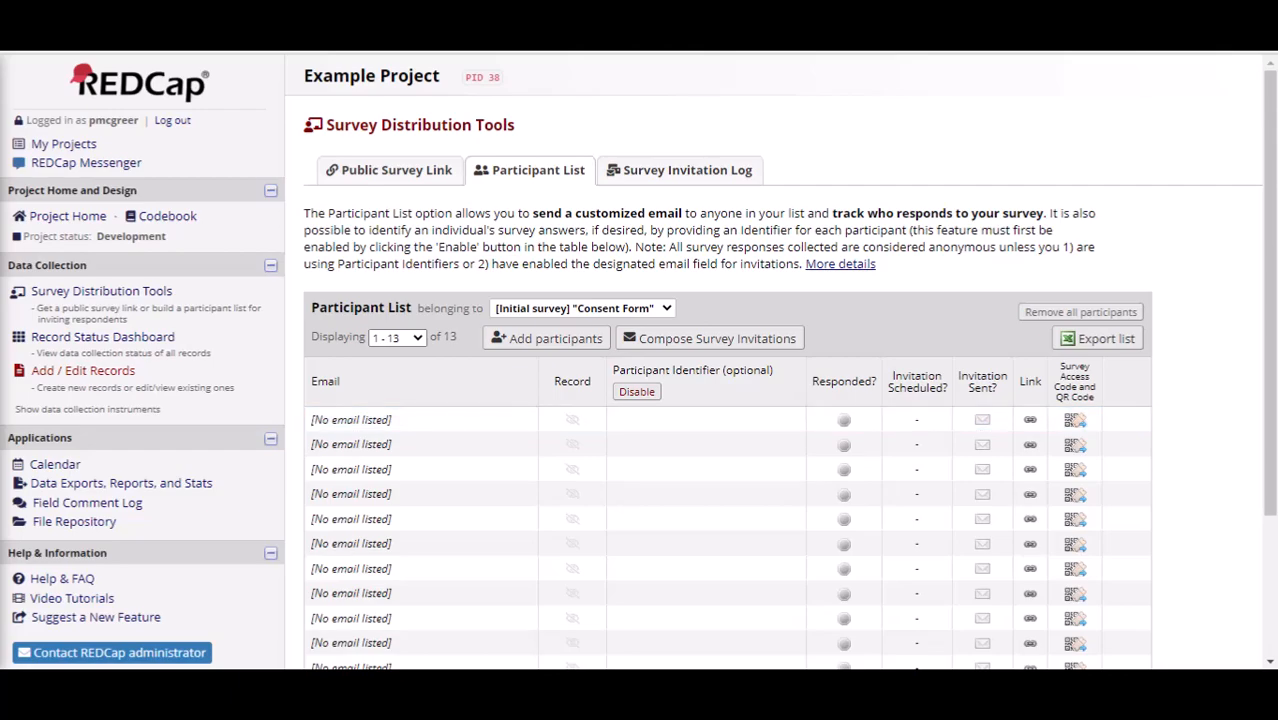
View the form for adding participant emails and the survey invitation composer's option for sending at a specified time, without sending anything
{"action": "left_click", "coordinate": [543, 343]}
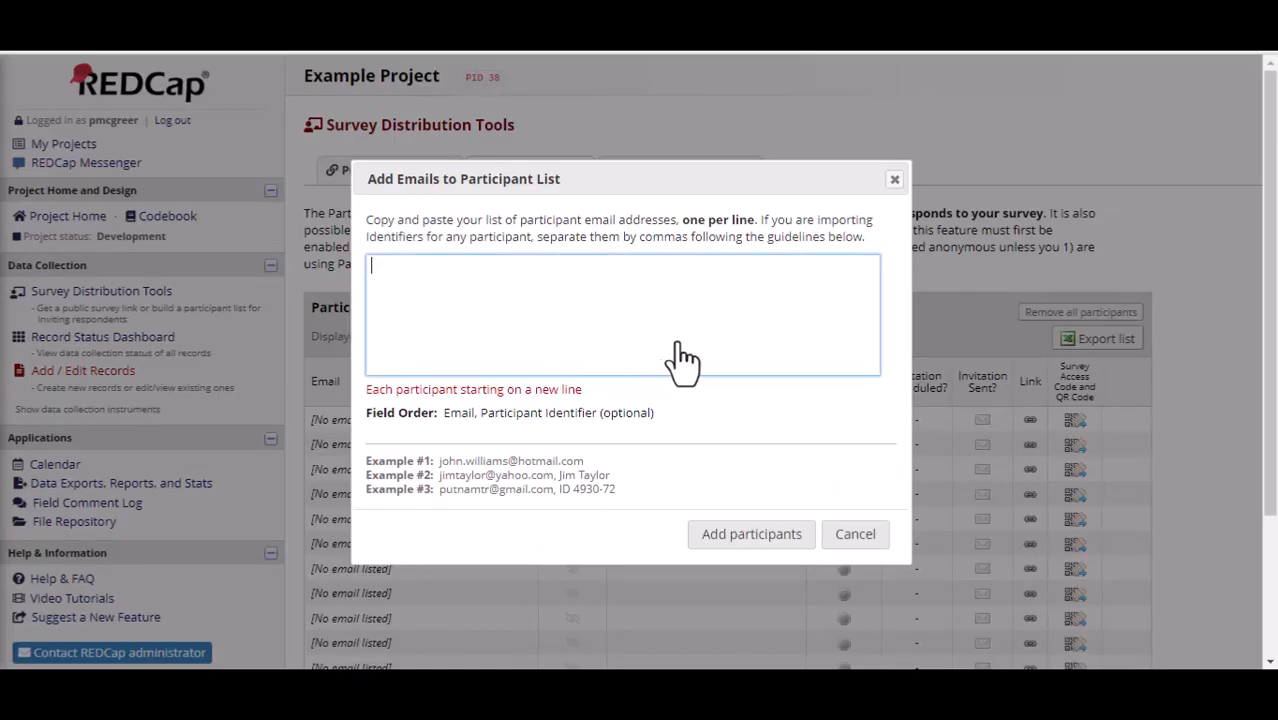
{"action": "left_click", "coordinate": [692, 341]}
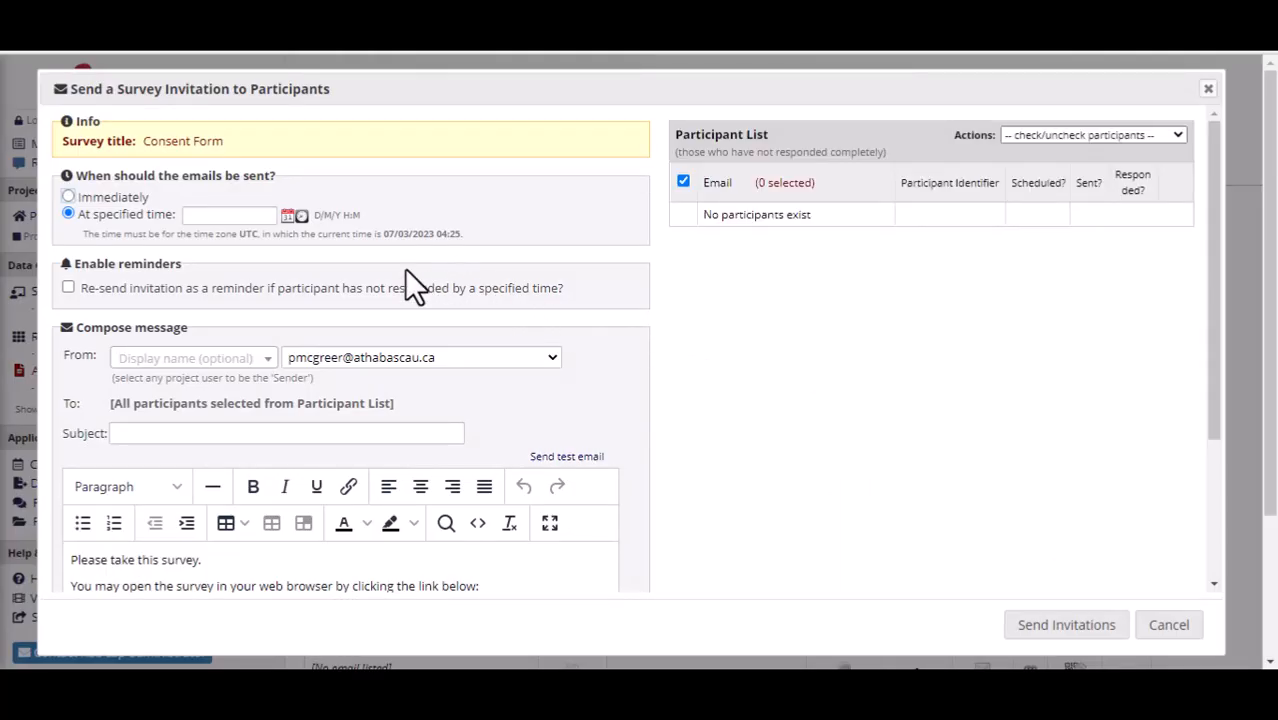
{"action": "left_click", "coordinate": [68, 213]}
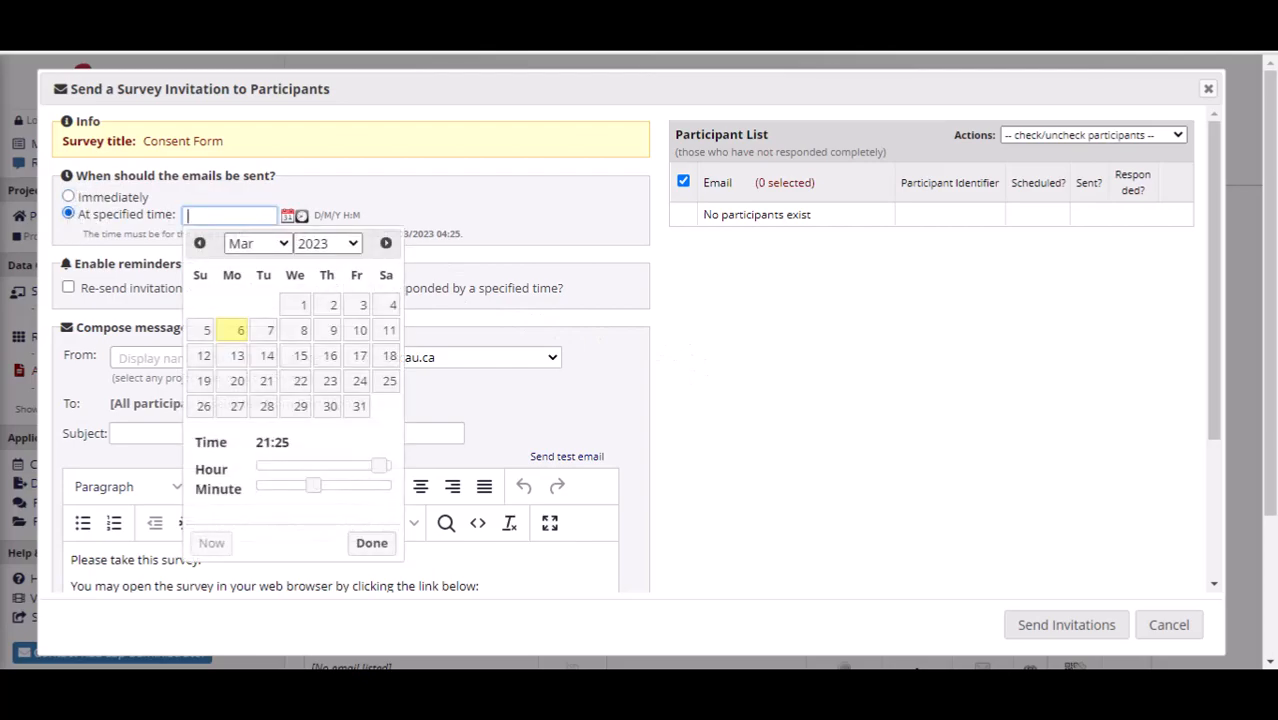
{"action": "key", "text": "Escape"}
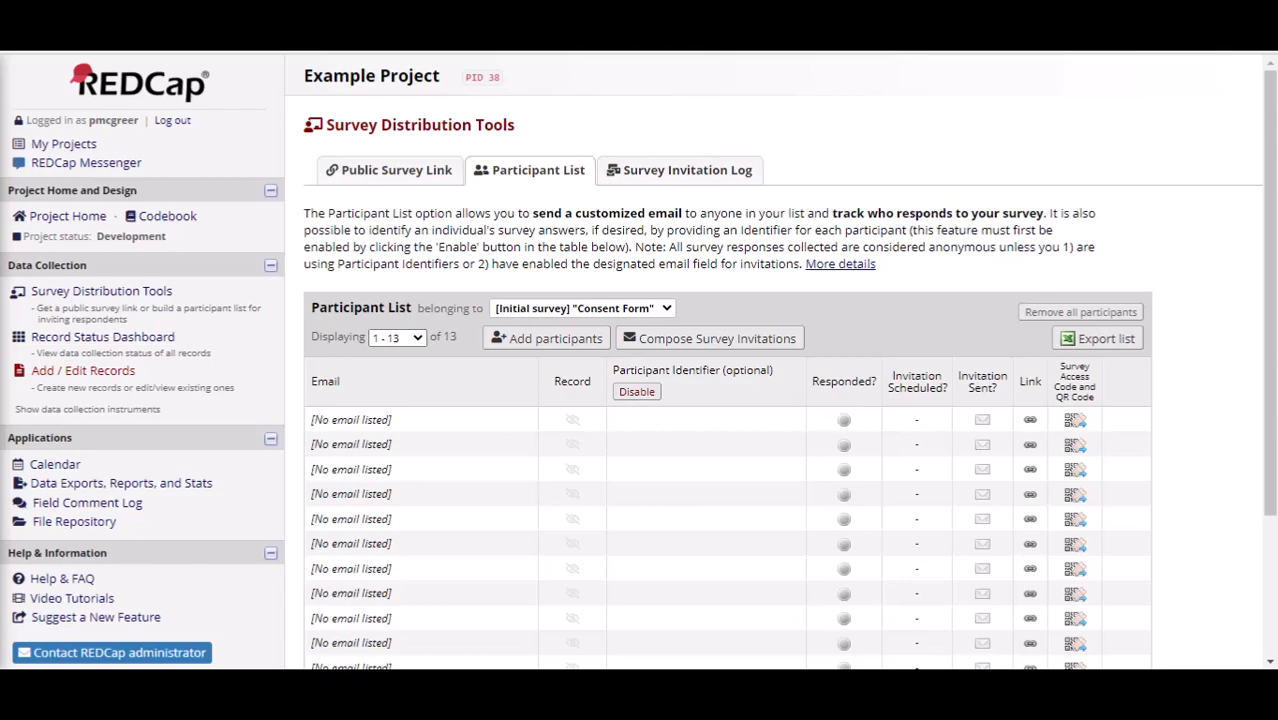
Check which surveys the Participant List can be shown for and view the Survey Invitation Log
{"action": "left_click", "coordinate": [547, 338]}
{"action": "left_click", "coordinate": [661, 308]}
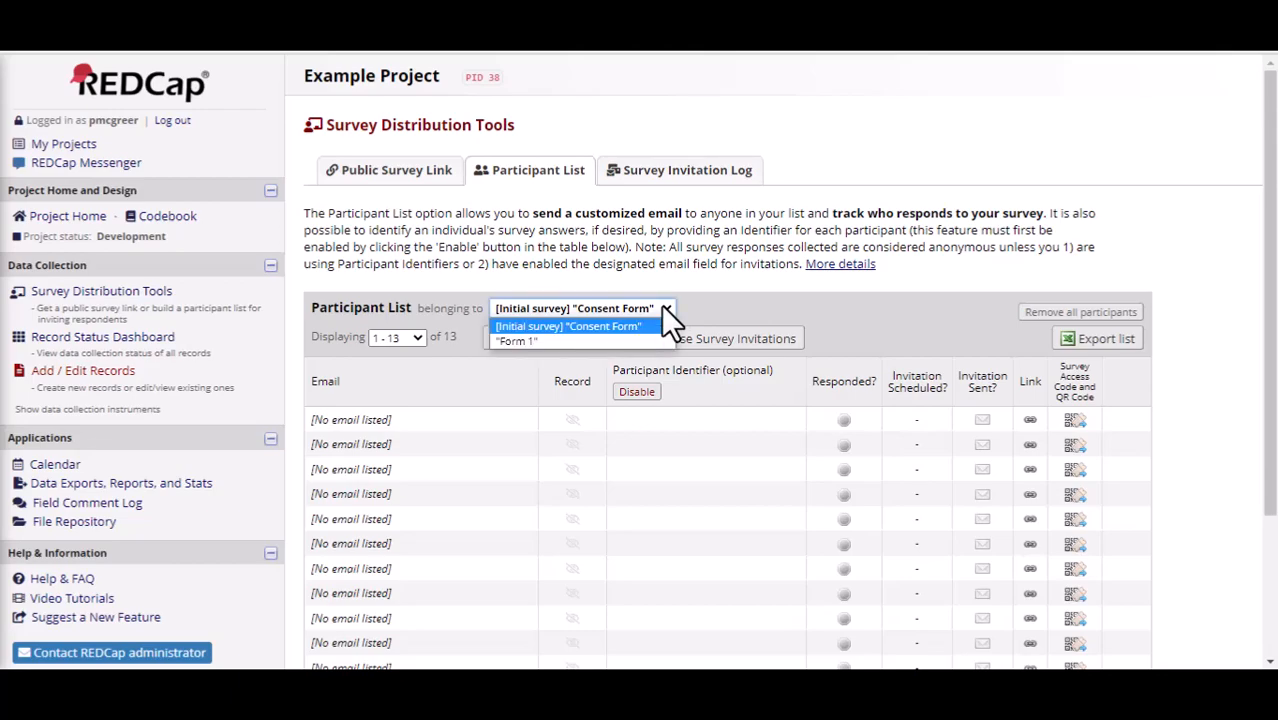
{"action": "left_click", "coordinate": [661, 308]}
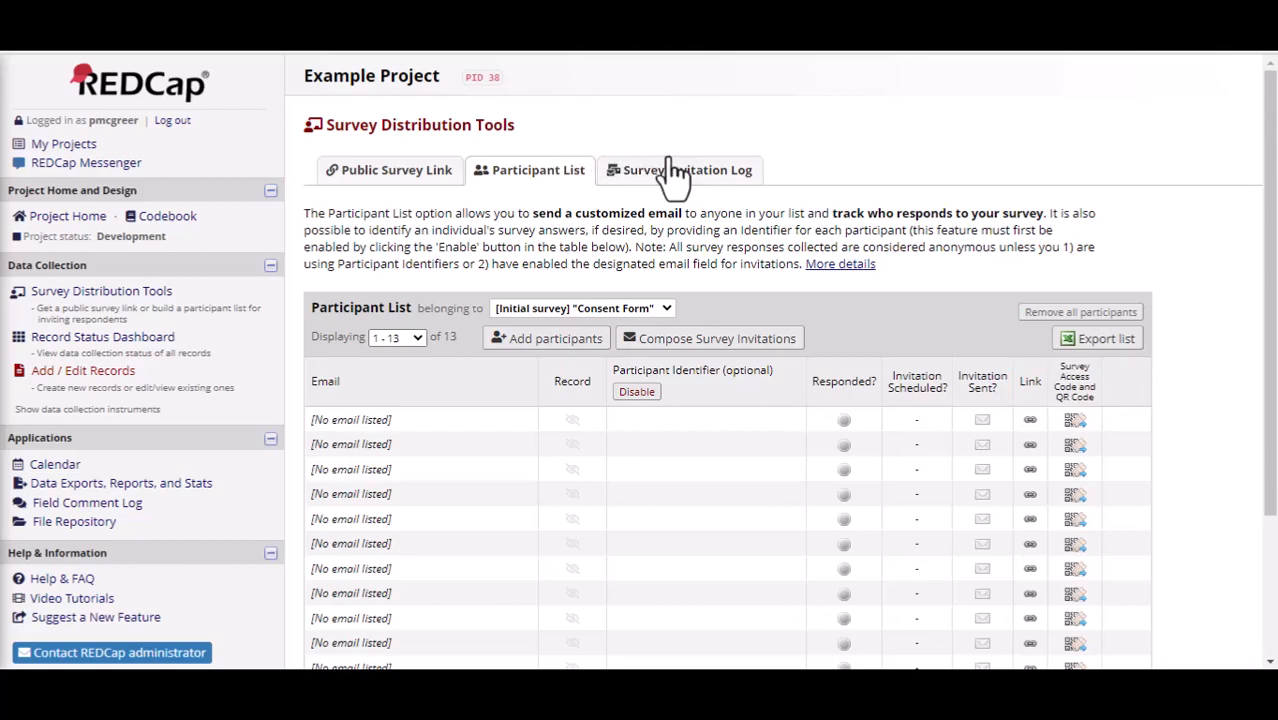
{"action": "left_click", "coordinate": [686, 186]}
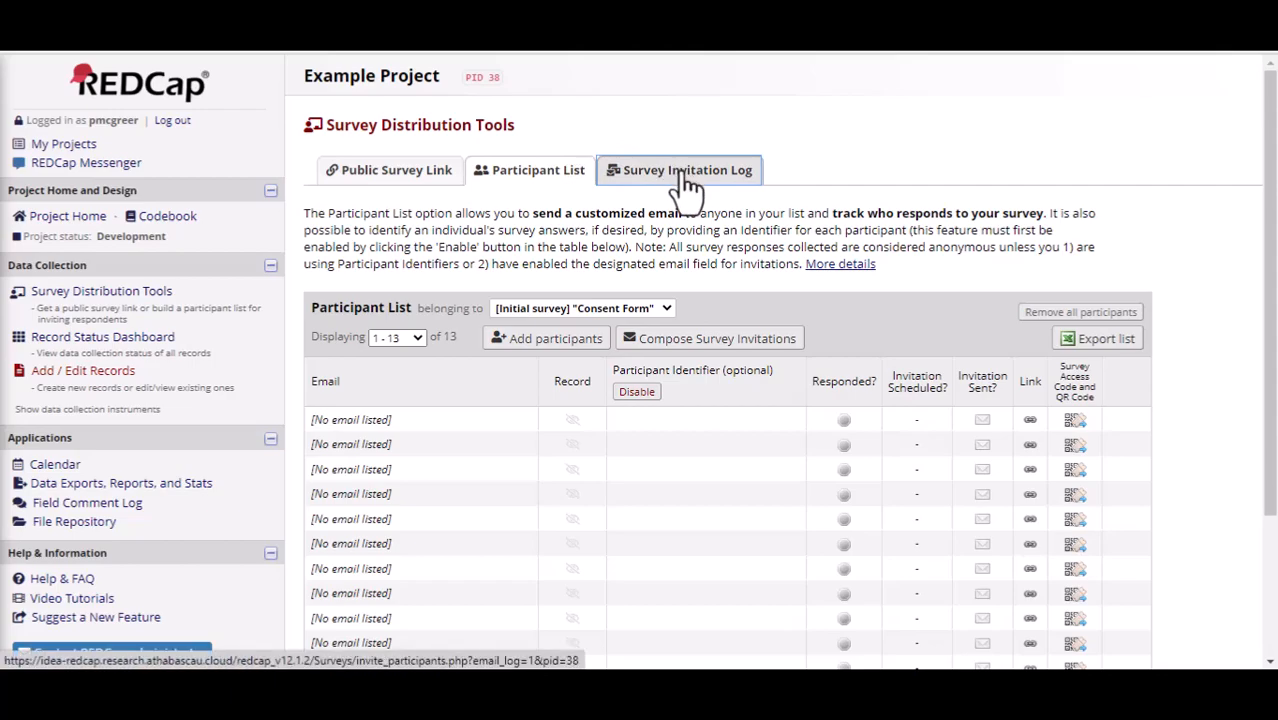
{"action": "scroll", "coordinate": [686, 186], "scroll_direction": "right", "scroll_amount": 1}
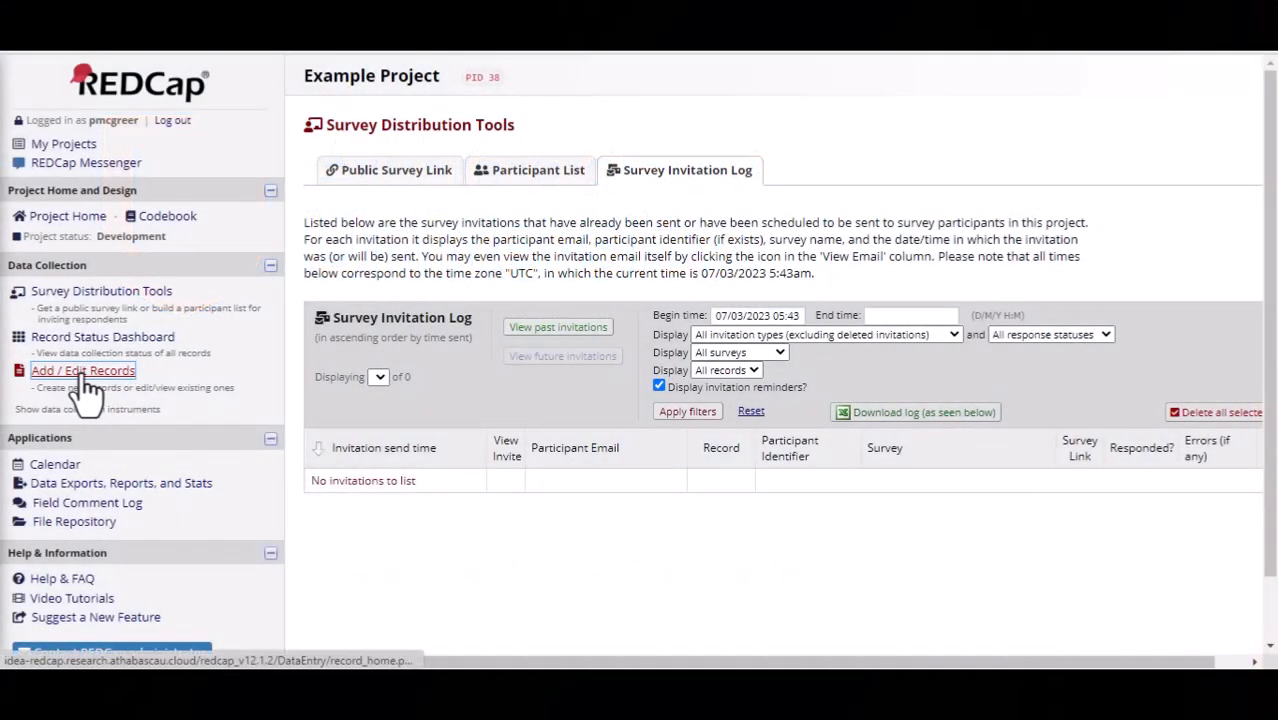
Look up existing record 2 through Add / Edit Records and open its Form 1
{"action": "left_click", "coordinate": [84, 371]}
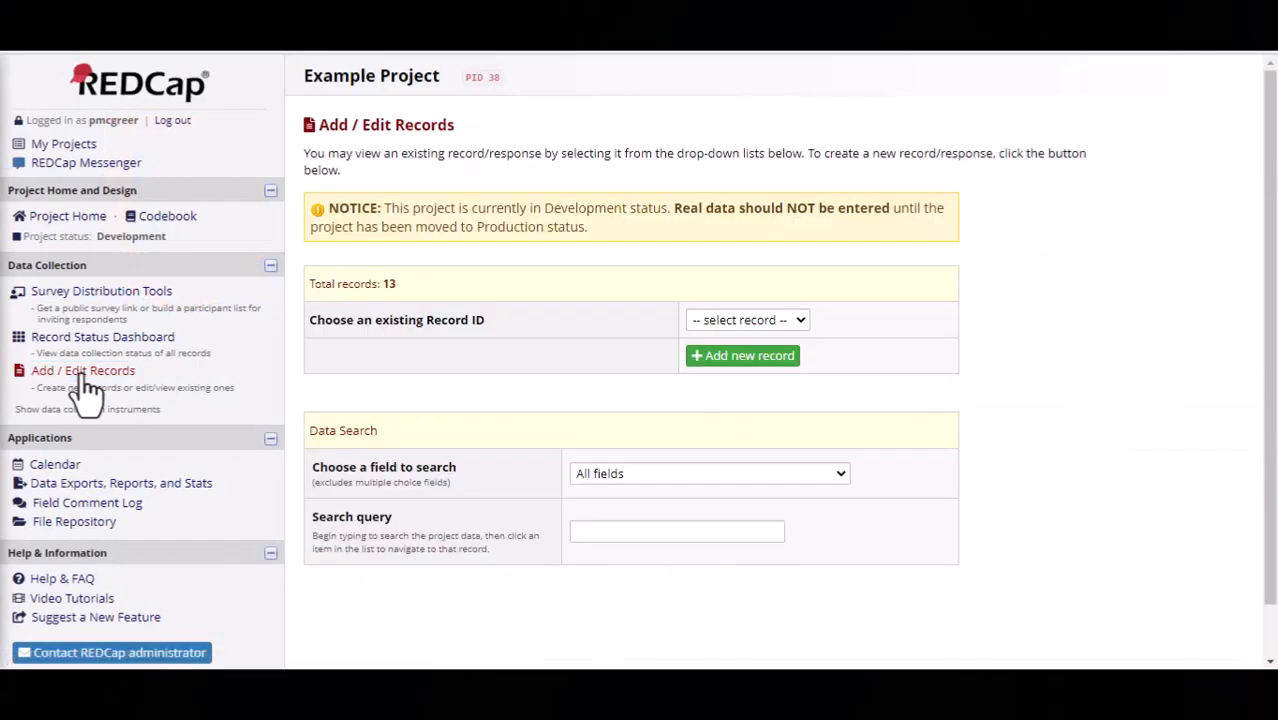
{"action": "left_click", "coordinate": [794, 320]}
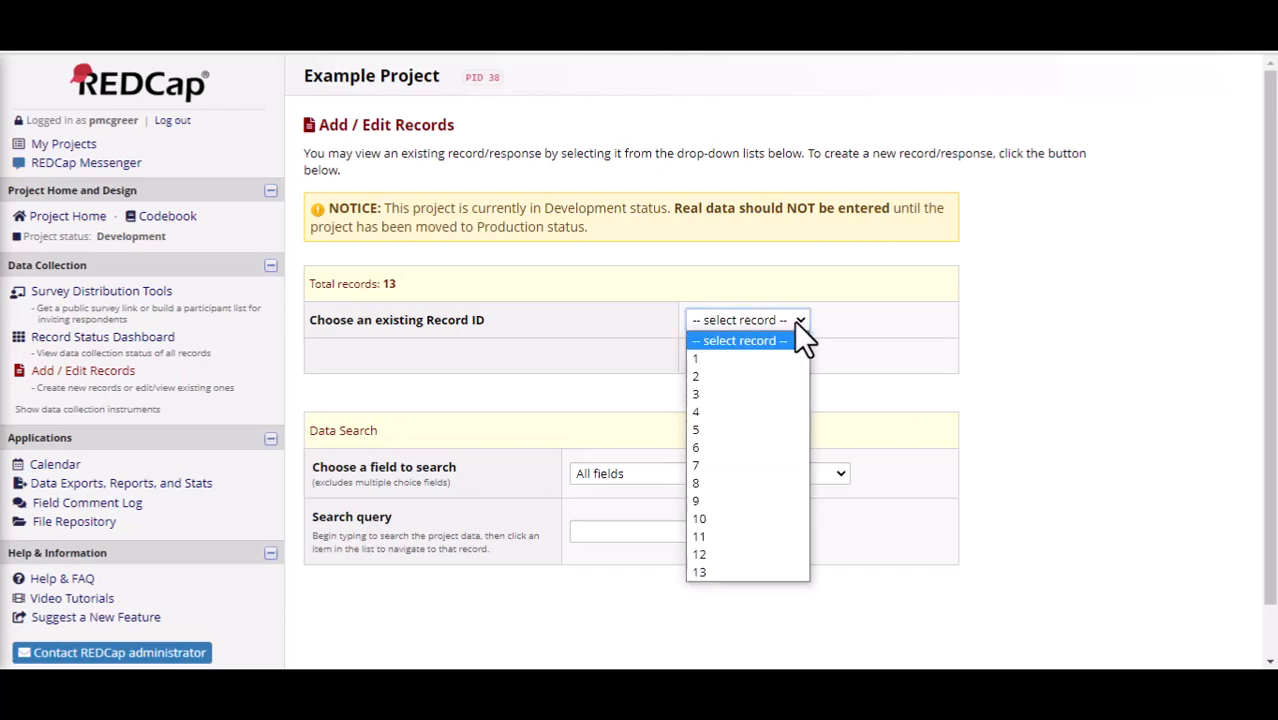
{"action": "left_click", "coordinate": [771, 385]}
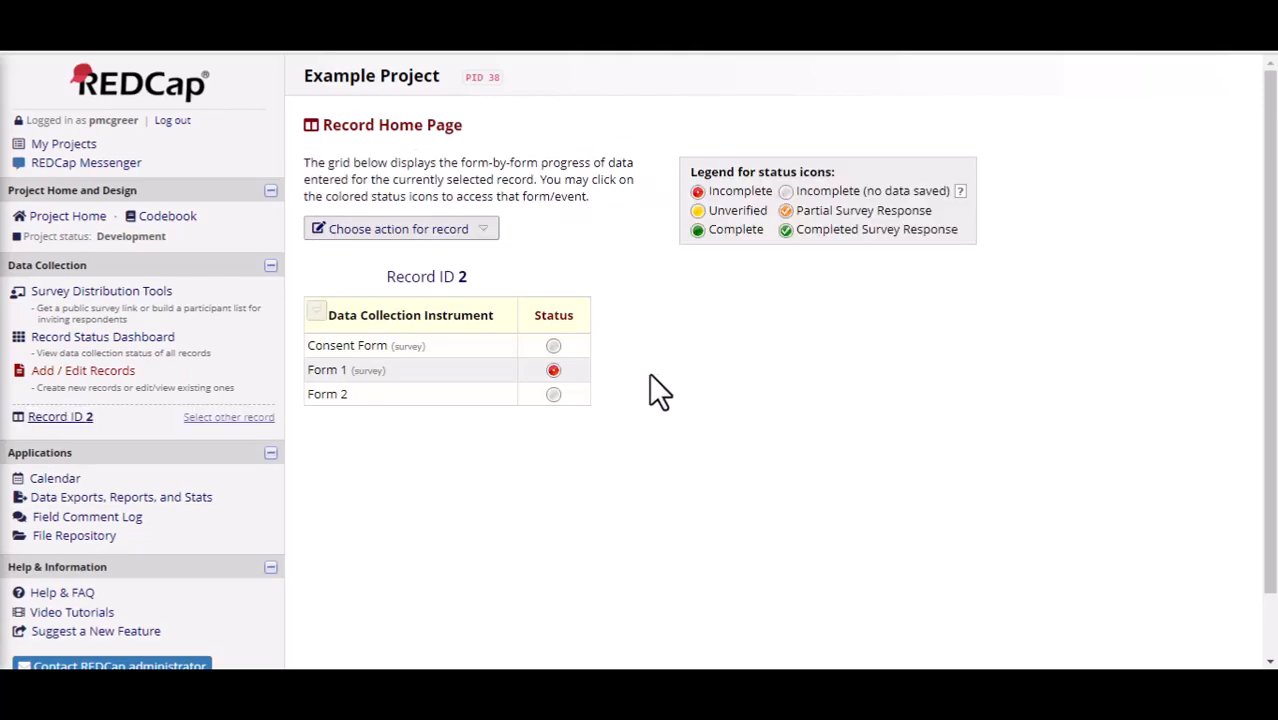
{"action": "left_click", "coordinate": [553, 371]}
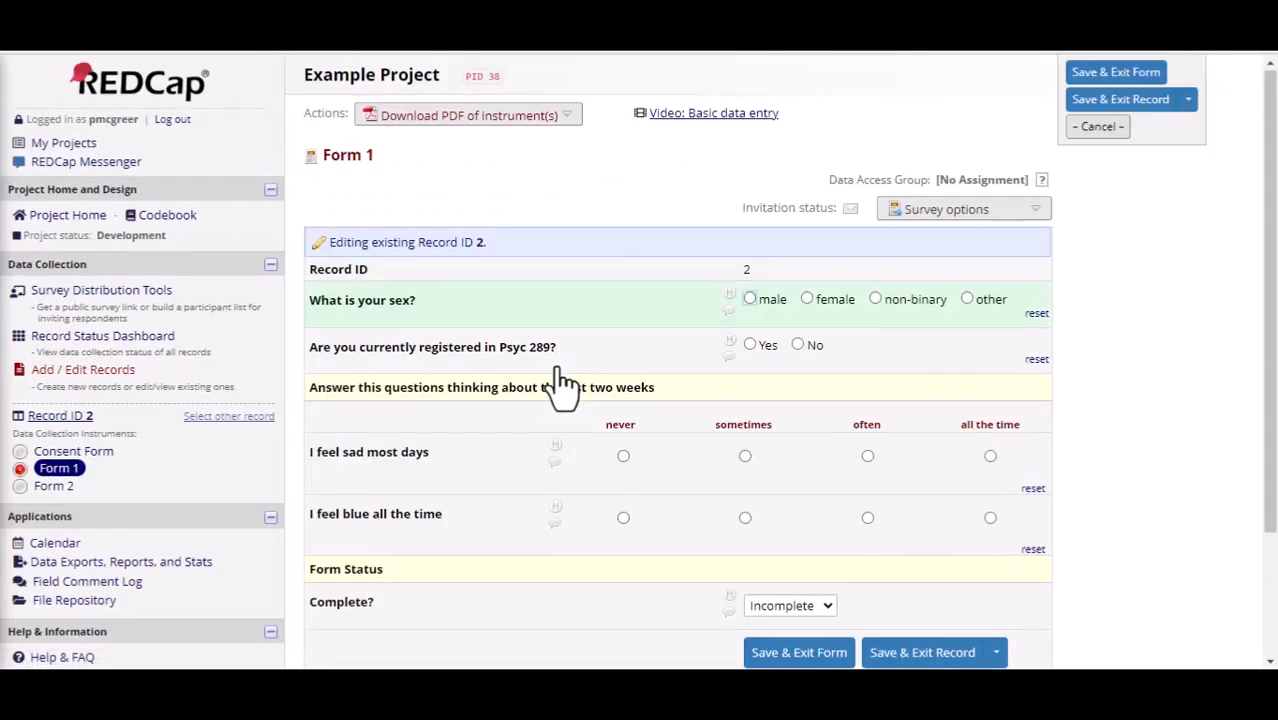
From the Record Status Dashboard, view record 1's home page, return to the dashboard and open record 1's Form 1
{"action": "left_click", "coordinate": [87, 337]}
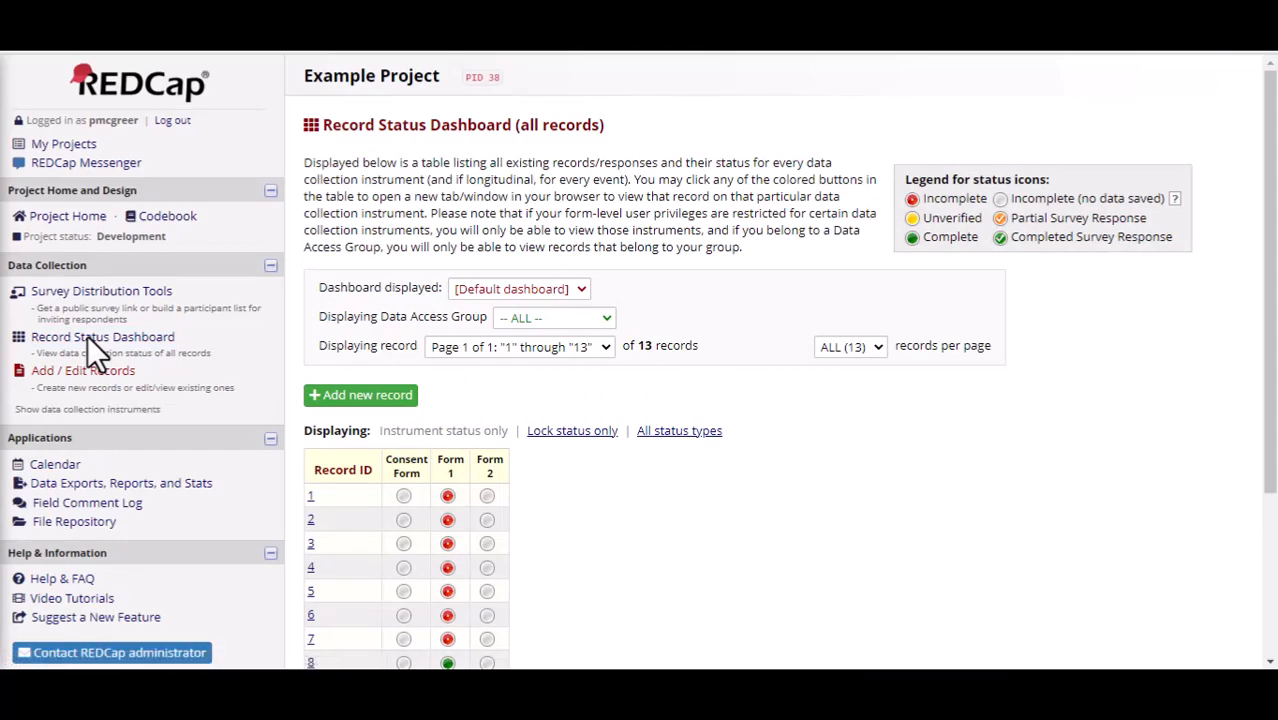
{"action": "left_click", "coordinate": [90, 340]}
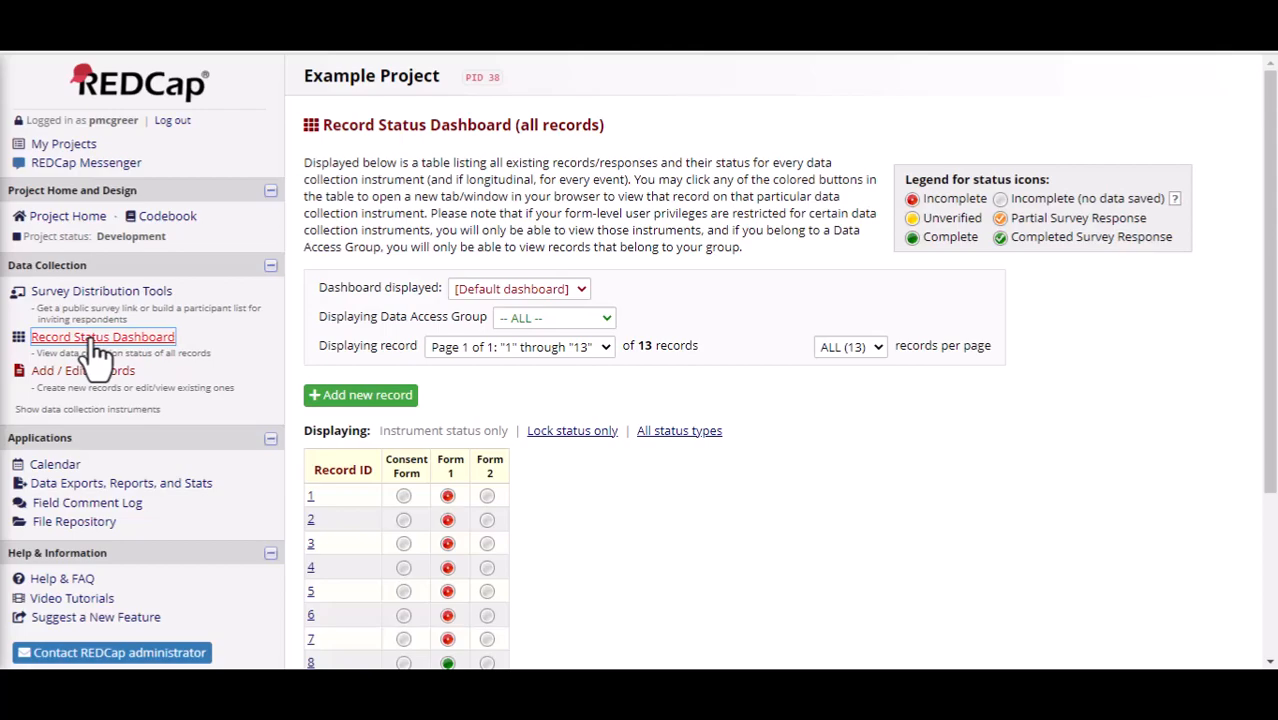
{"action": "left_click", "coordinate": [311, 497]}
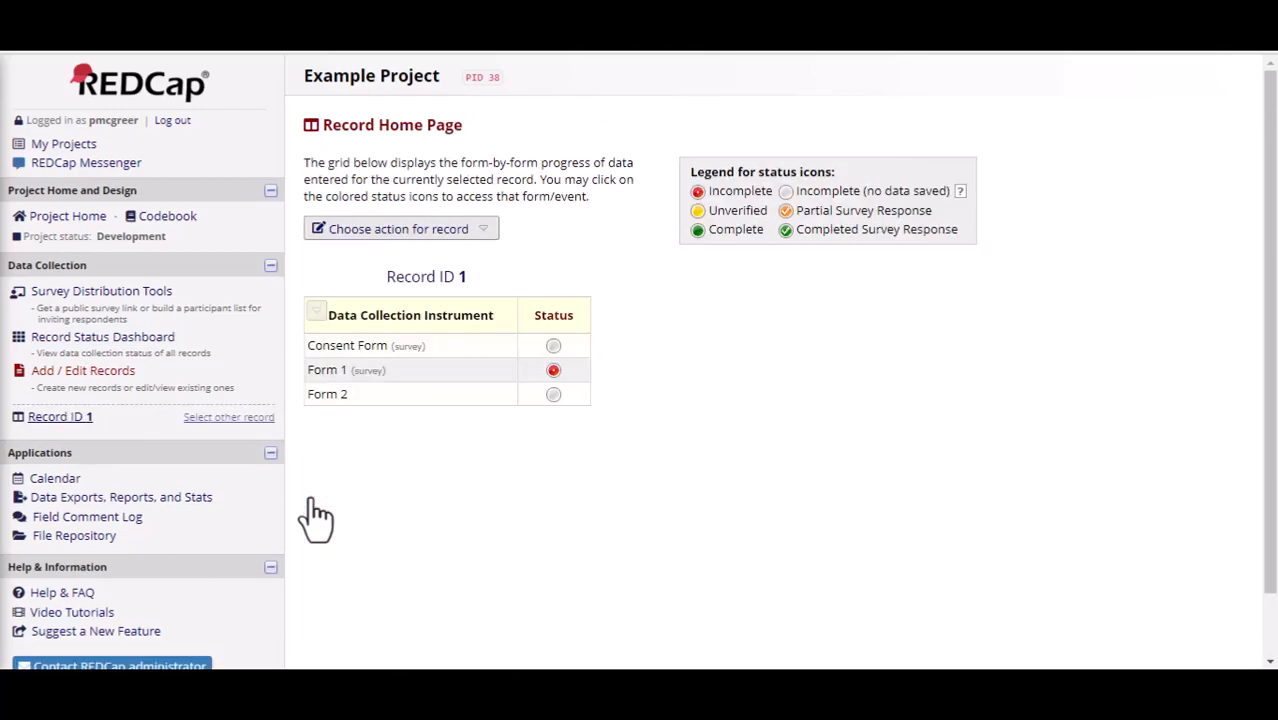
{"action": "left_click", "coordinate": [160, 340]}
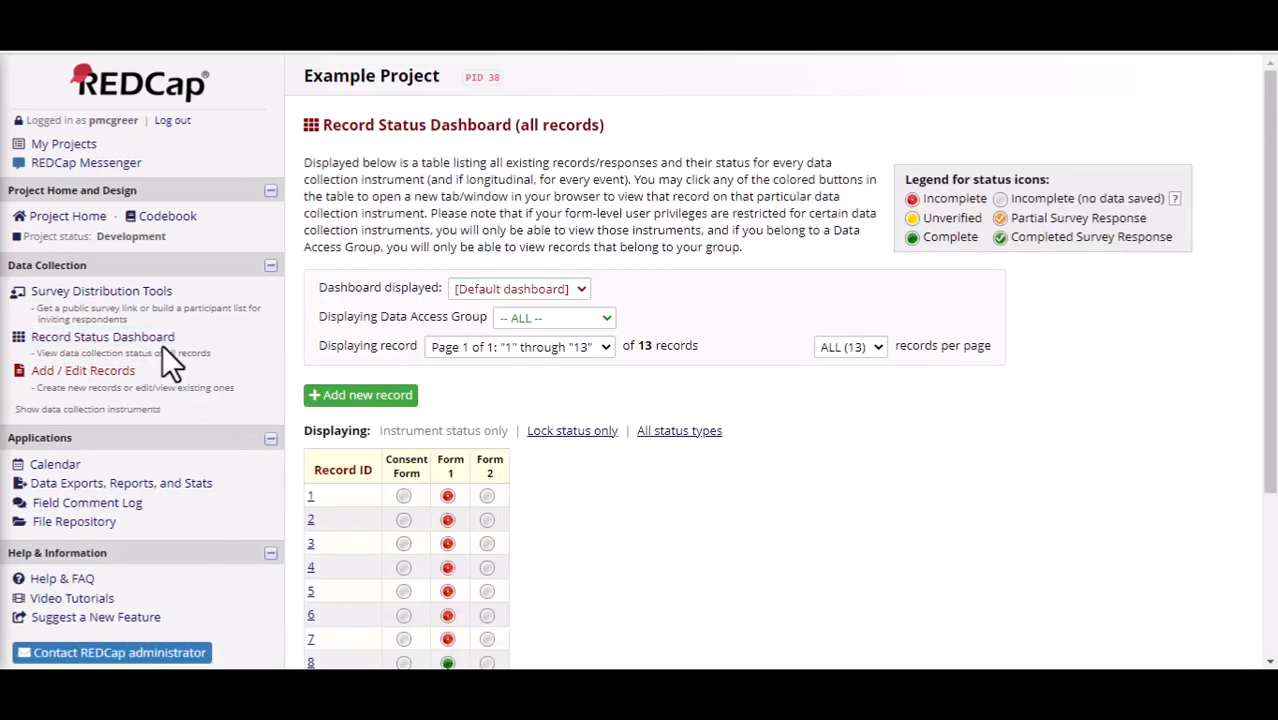
{"action": "left_click", "coordinate": [449, 496]}
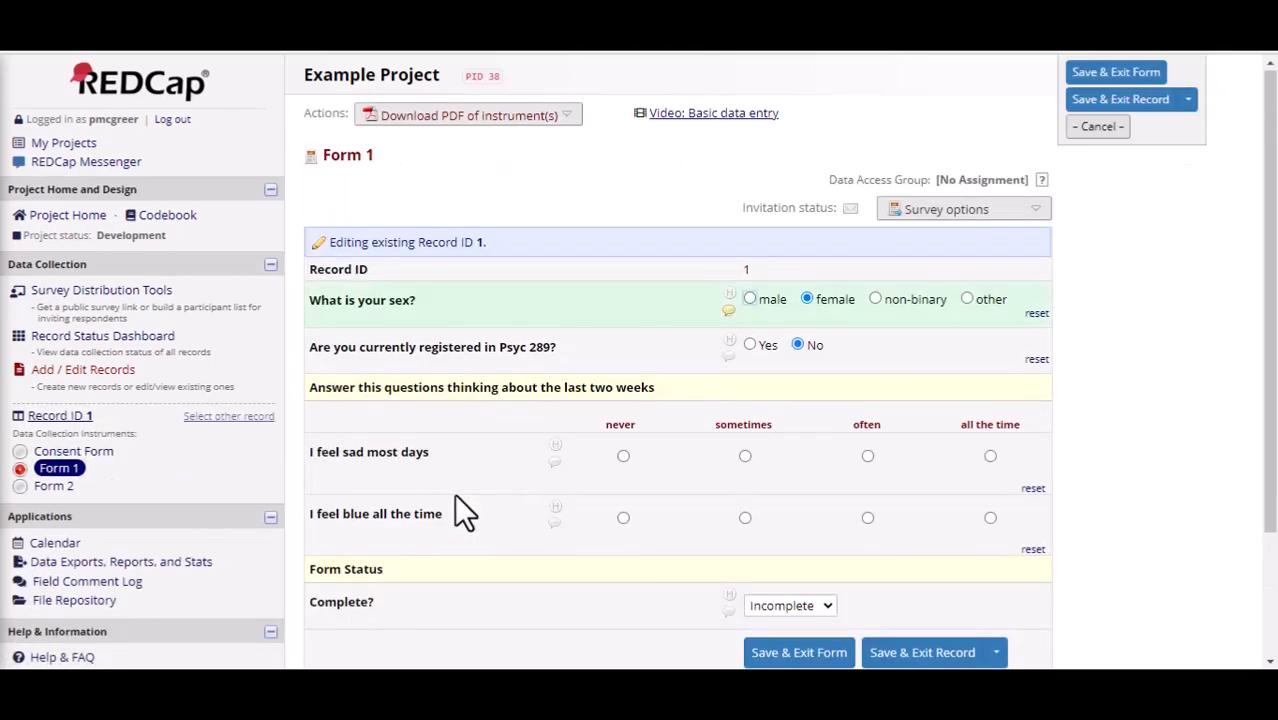